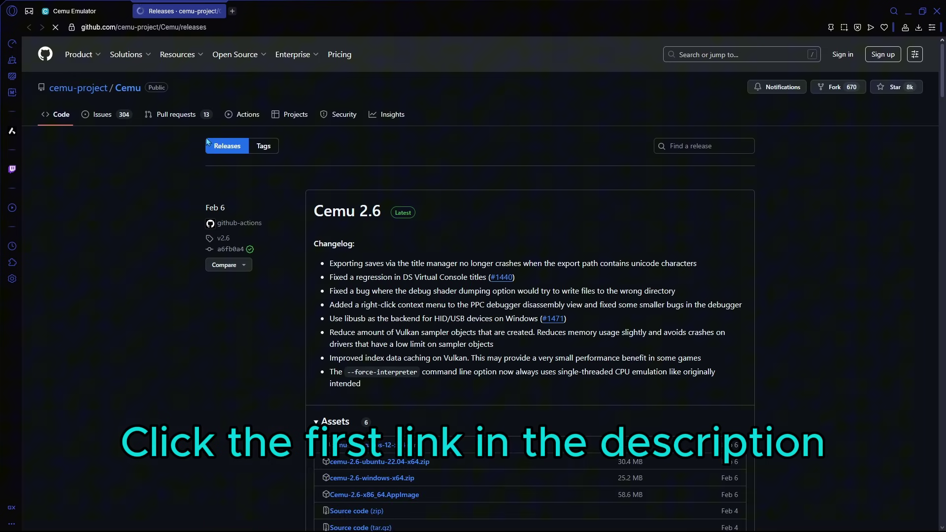
Open WiiUDownloader's Releases page and expand the v2.62 assets showing Linux, macOS and Windows downloads.
scroll(483, 368, "down", 3)
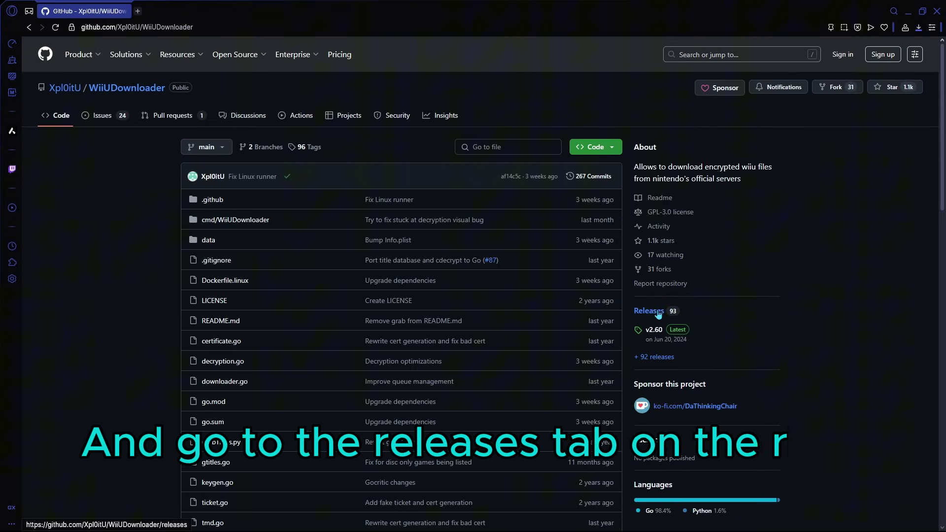
left_click(649, 311)
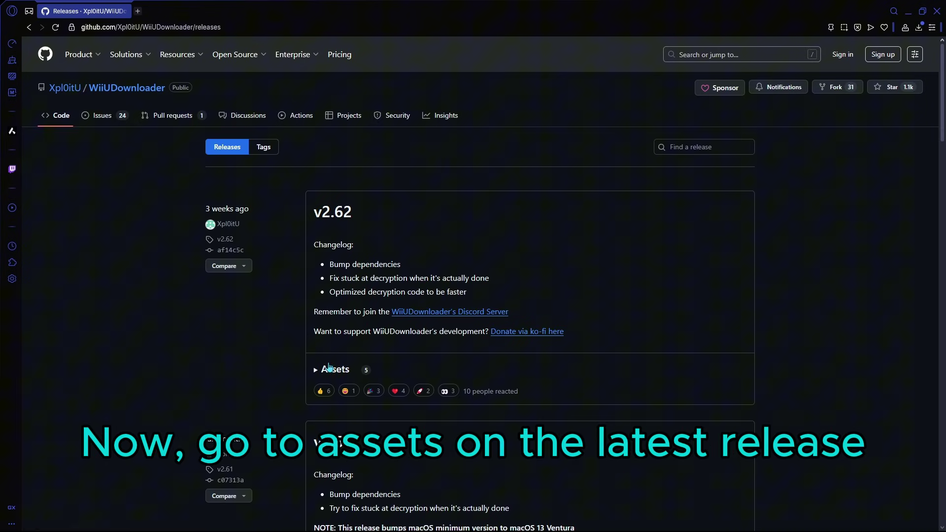
left_click(329, 369)
scroll(384, 370, "down", 1)
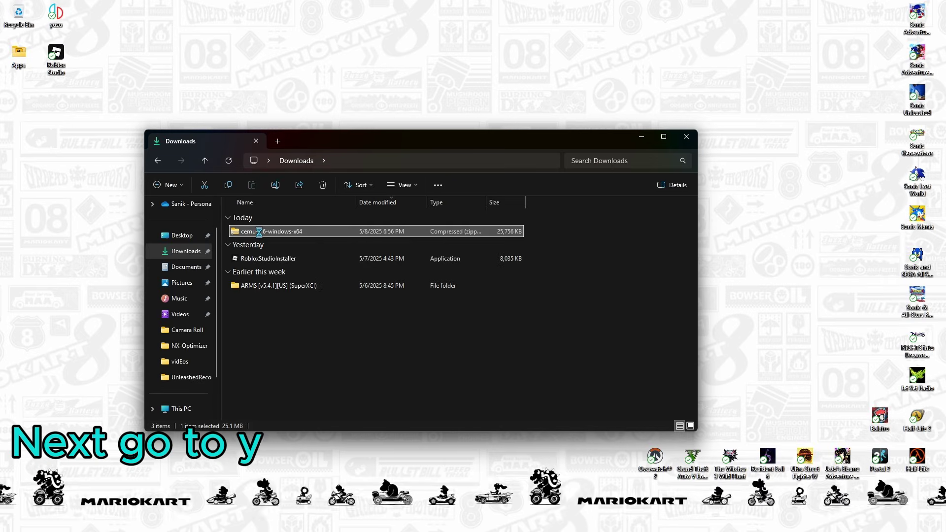
Extract the downloaded Cemu zip into its own folder with WinRAR.
right_click(258, 231)
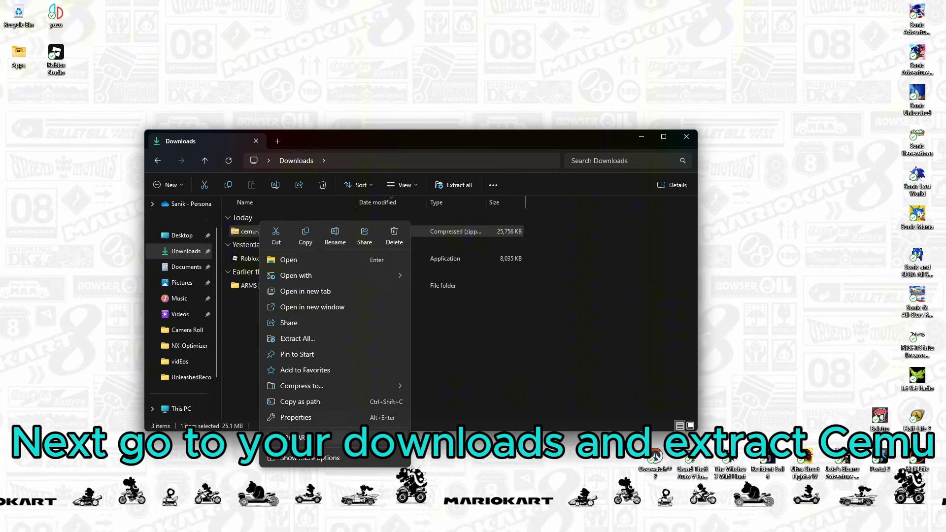
mouse_move(301, 438)
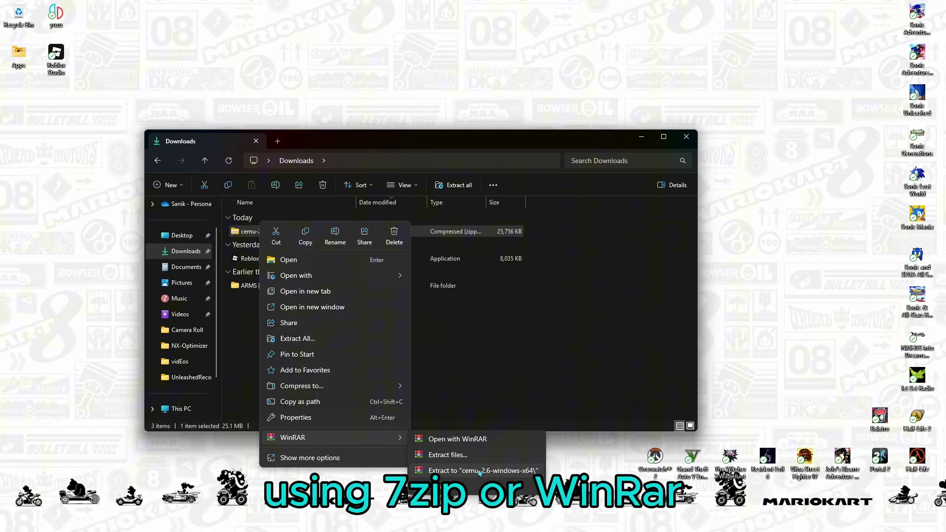
left_click(478, 471)
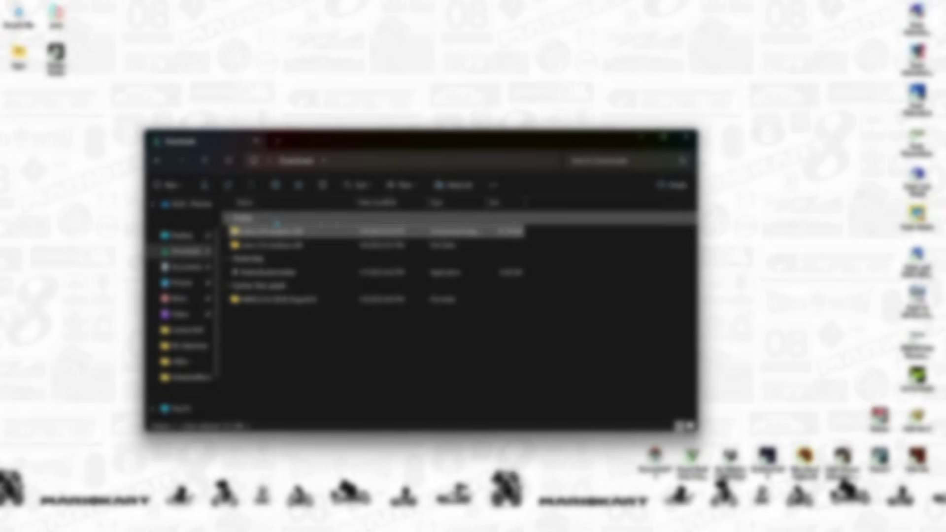
Move the extracted cemu-2.6-windows-x64 folder into E:\EmuE.
right_click(290, 232)
left_click(309, 237)
scroll(164, 351, "down", 3)
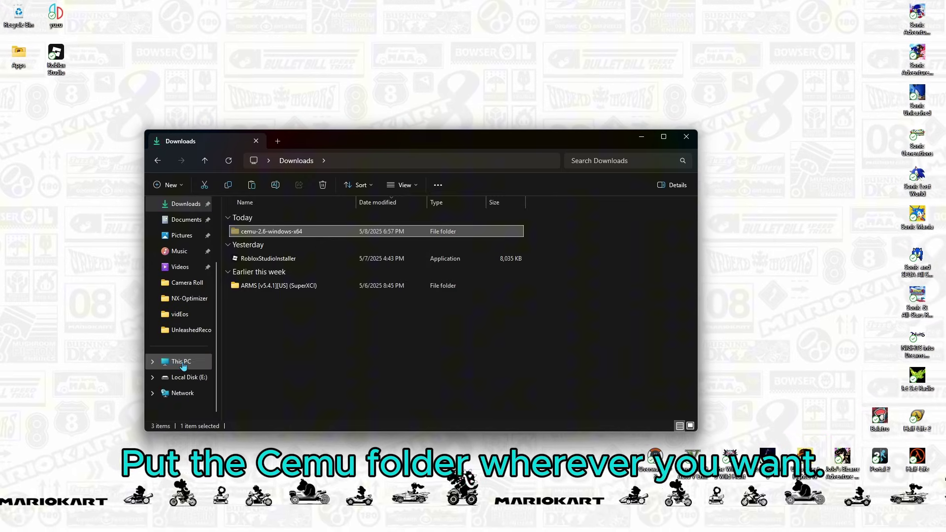
left_click(177, 362)
double_click(377, 222)
double_click(330, 221)
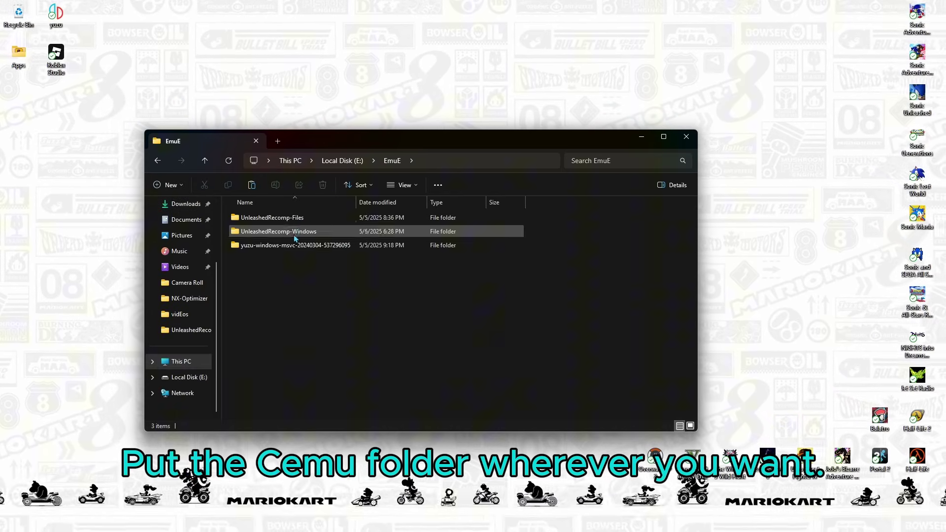
right_click(286, 268)
left_click(301, 288)
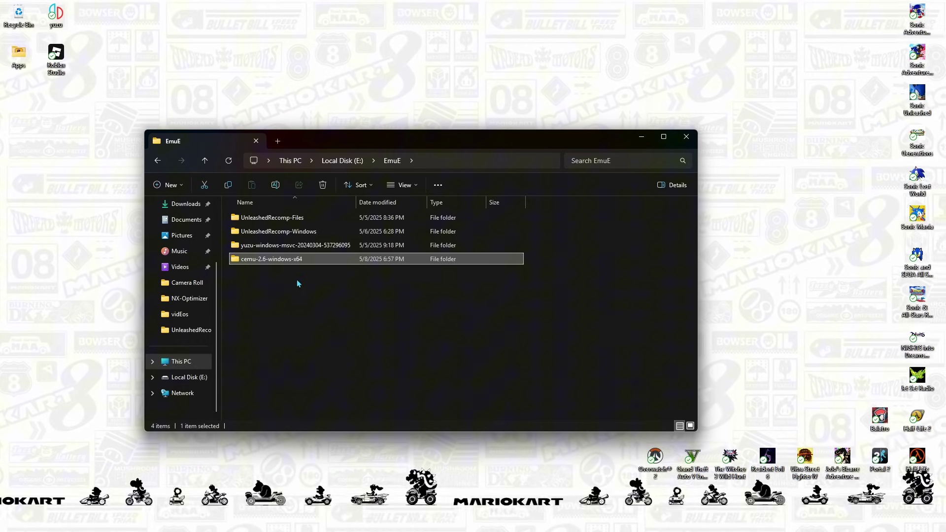
Launch Cemu.exe from the cemu-2.6-windows-x64\Cemu_2.6 folder.
double_click(281, 261)
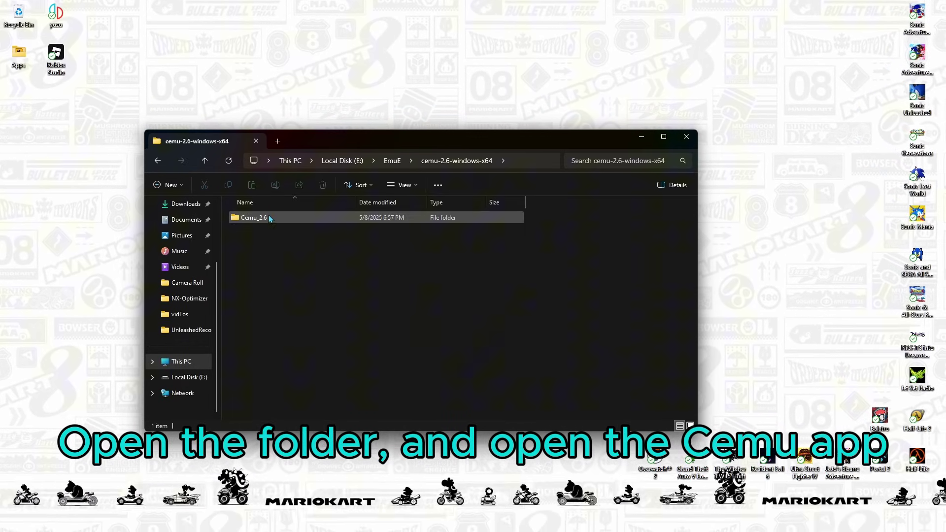
double_click(256, 218)
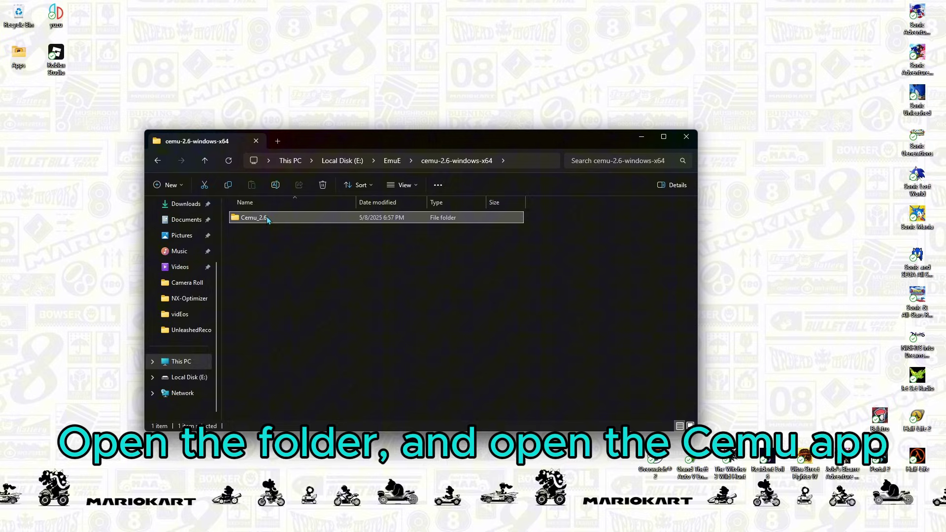
double_click(257, 246)
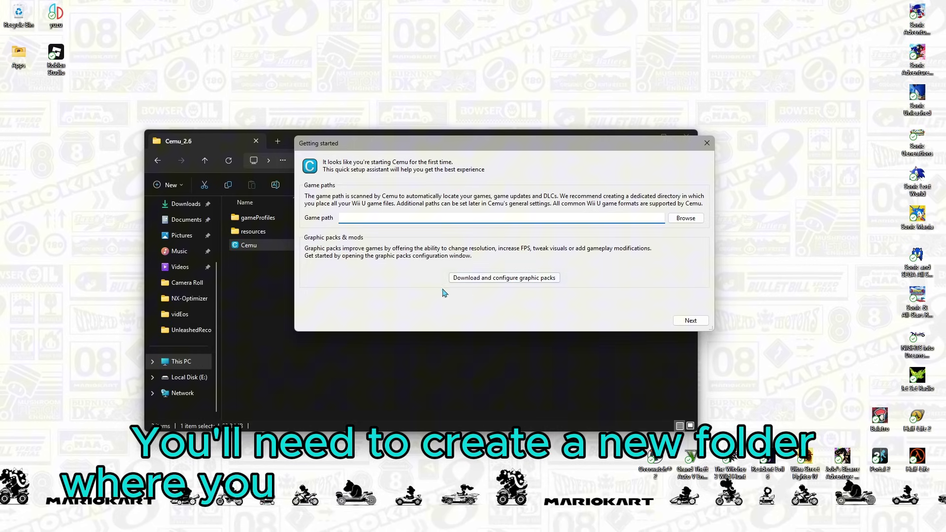
Create a new folder named WiiUgam inside cemu-2.6-windows-x64.
right_click(271, 236)
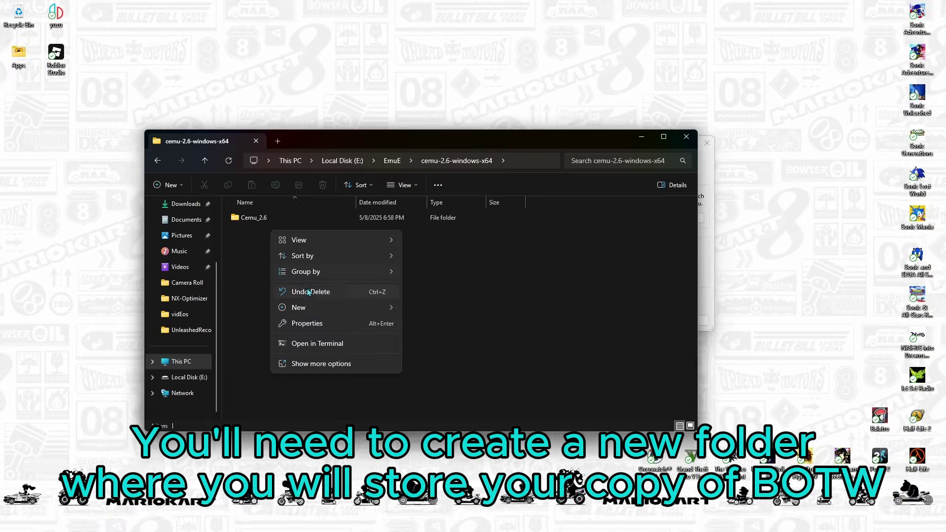
mouse_move(296, 308)
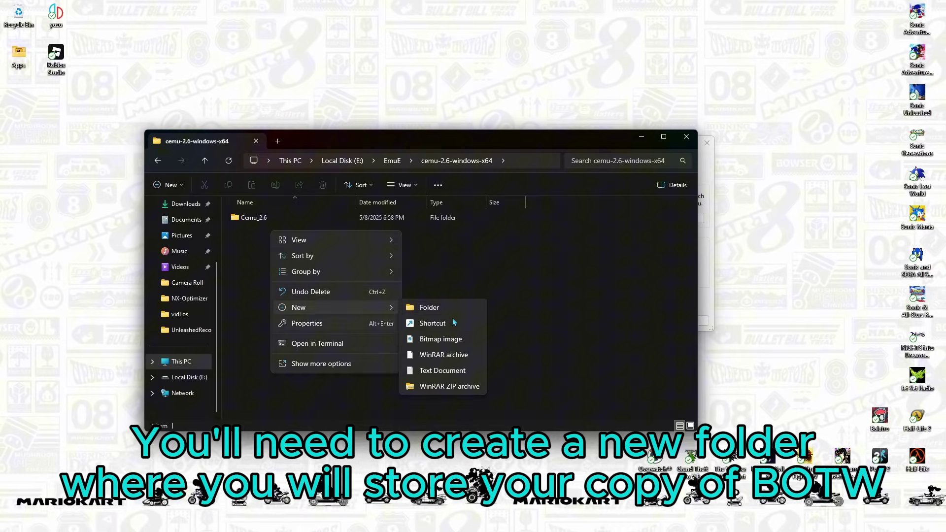
left_click(419, 309)
type("WiiU")
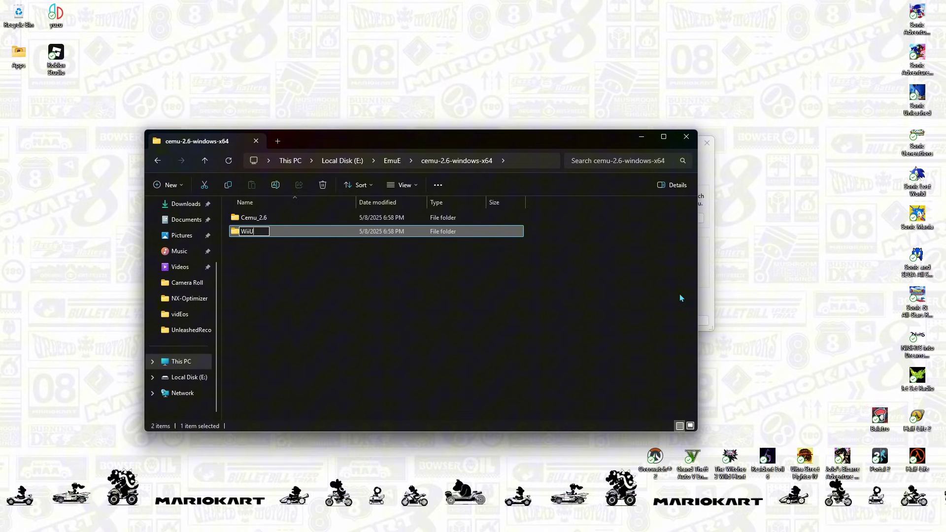
type("gam")
key("Return")
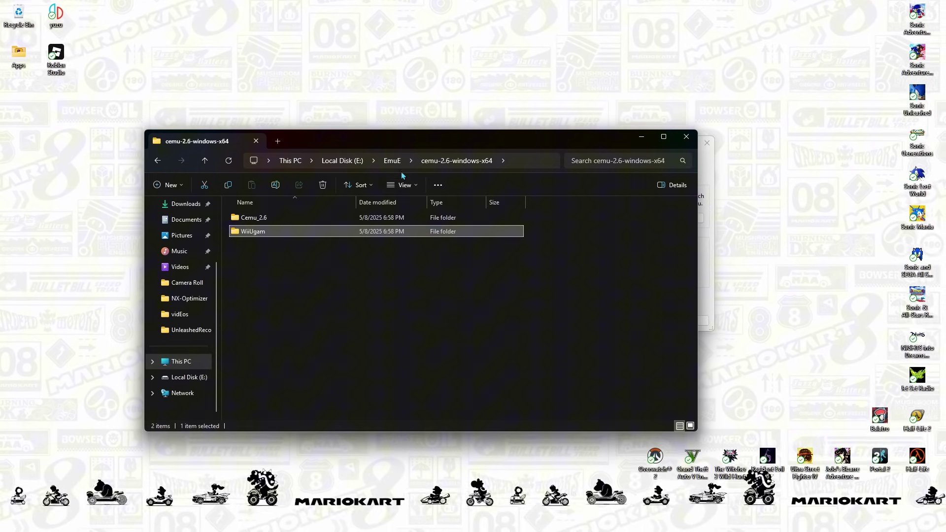
Set E:\EmuE\cemu-2.6-windows-x64\WiiUgam as Cemu's game path and download the community graphic packs.
left_click(708, 271)
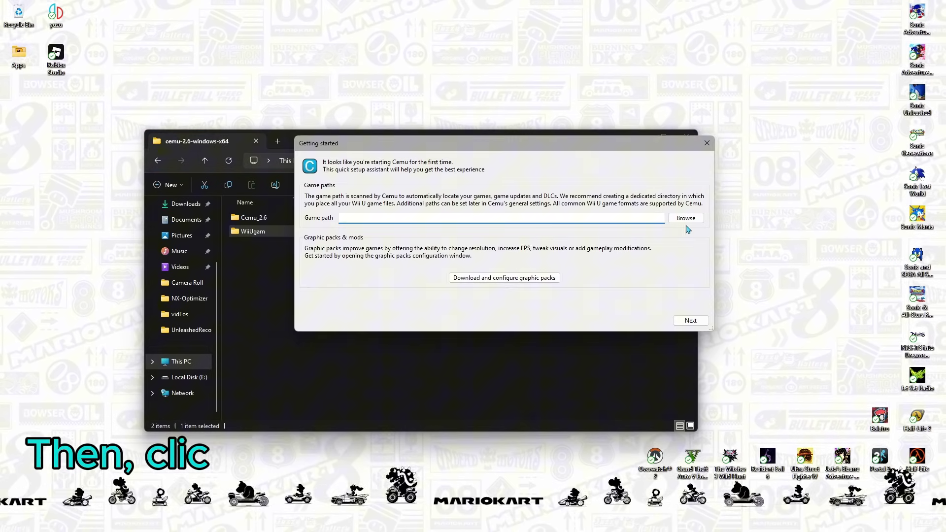
left_click(686, 219)
scroll(340, 276, "down", 5)
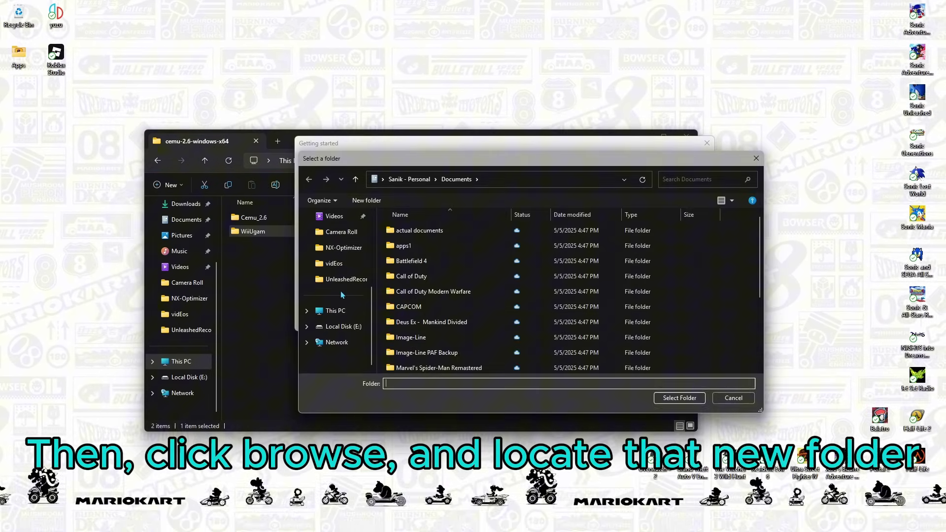
left_click(363, 313)
double_click(548, 237)
double_click(409, 241)
double_click(424, 230)
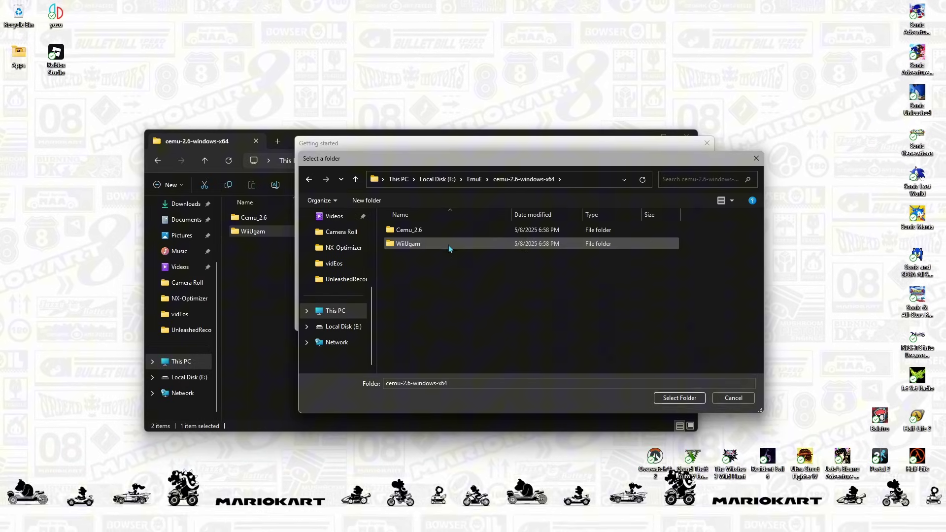
left_click(408, 244)
left_click(679, 397)
left_click(517, 278)
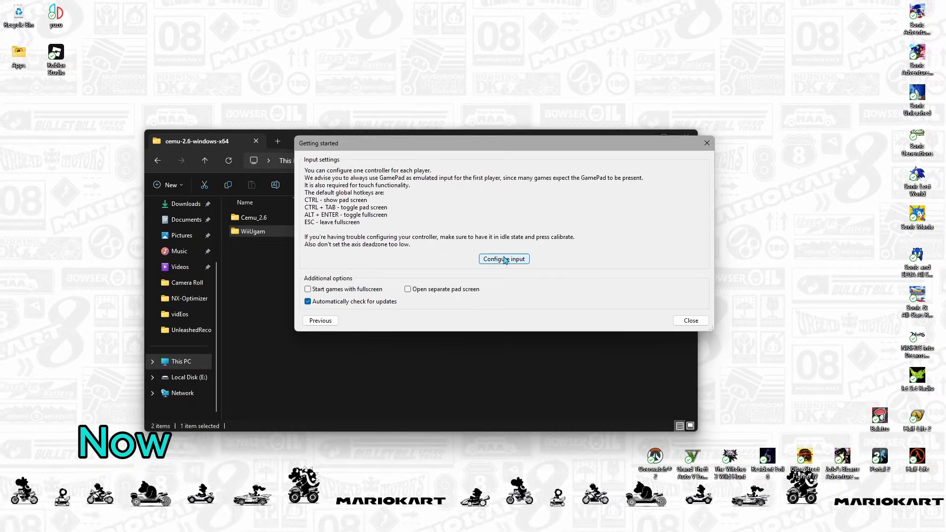
left_click(516, 261)
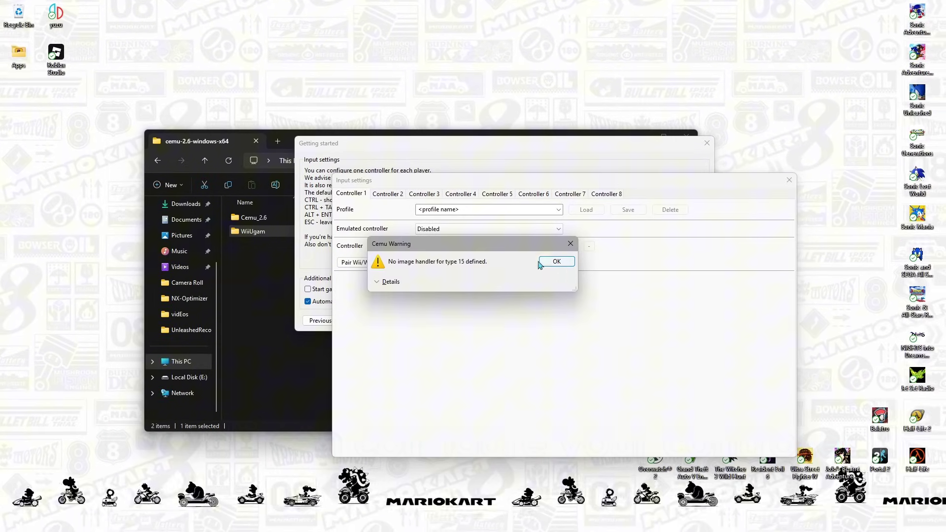
Set the emulated controller to Wii U GamePad using XInput Controller 1, then close the setup assistant.
left_click(557, 262)
left_click(477, 228)
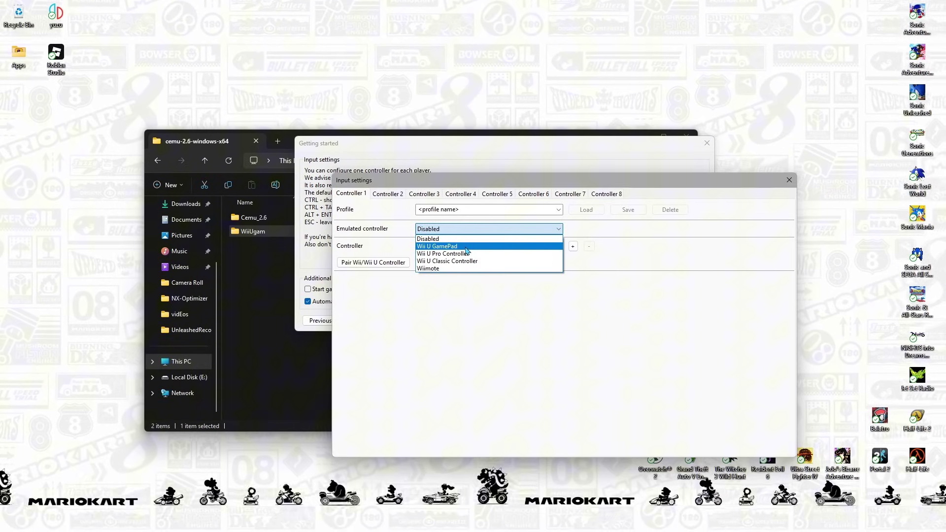
left_click(465, 252)
left_click(465, 249)
left_click(517, 256)
left_click(488, 276)
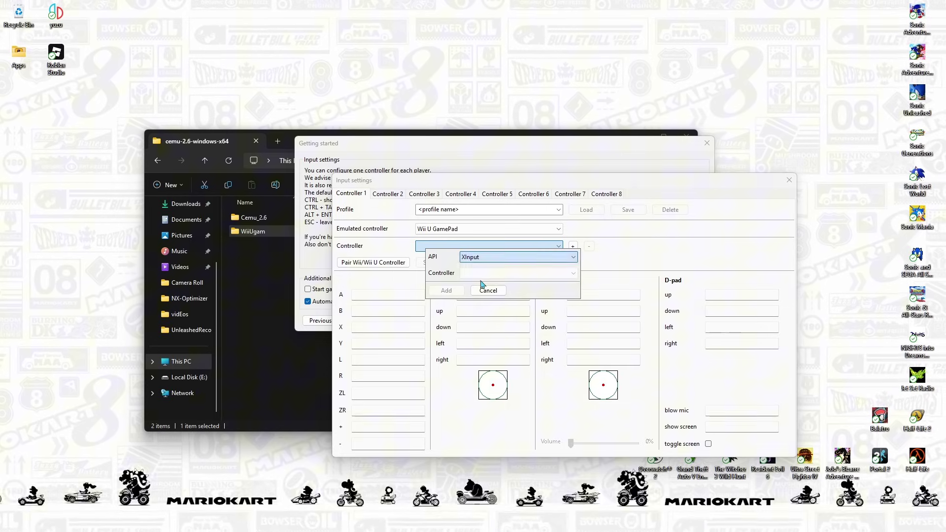
left_click(517, 273)
left_click(481, 283)
left_click(447, 290)
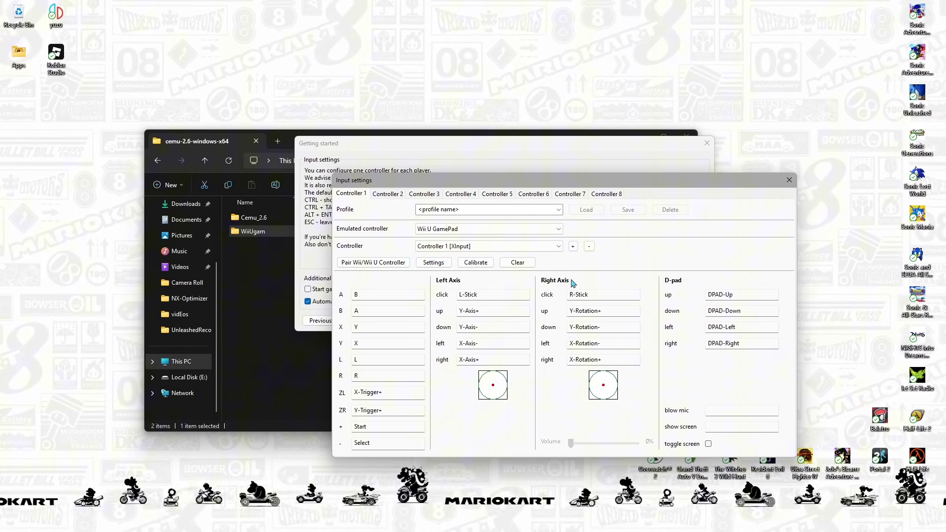
left_click(789, 181)
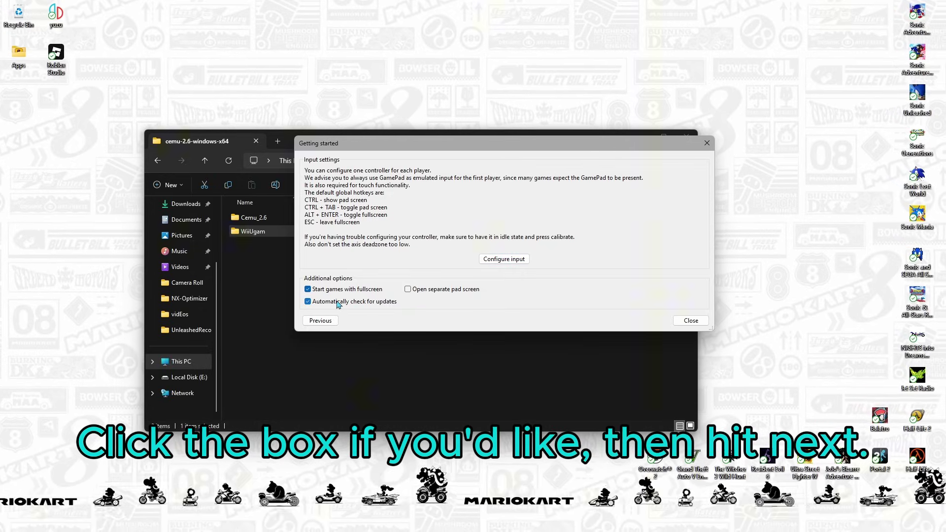
left_click(690, 320)
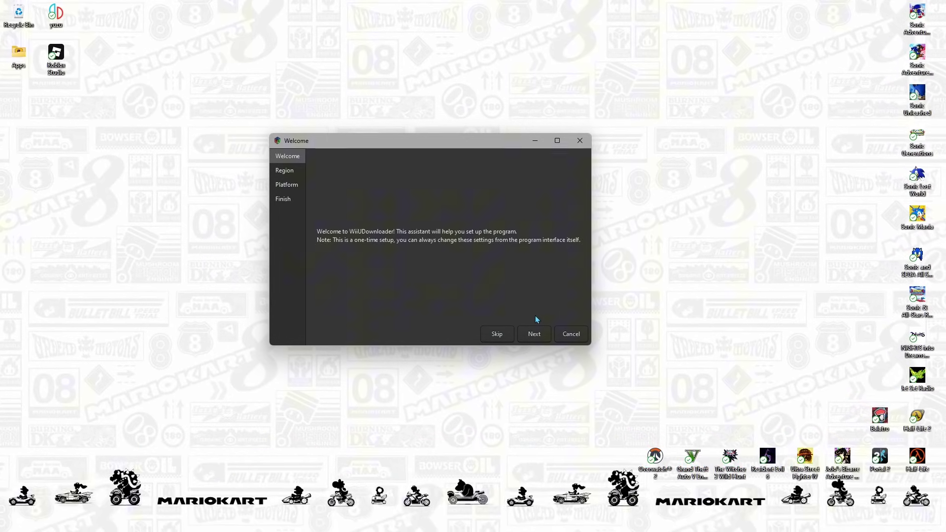
Choose USA as WiiUDownloader's region, keep Wii U as target platform, and finish setup.
left_click(534, 333)
left_click(417, 273)
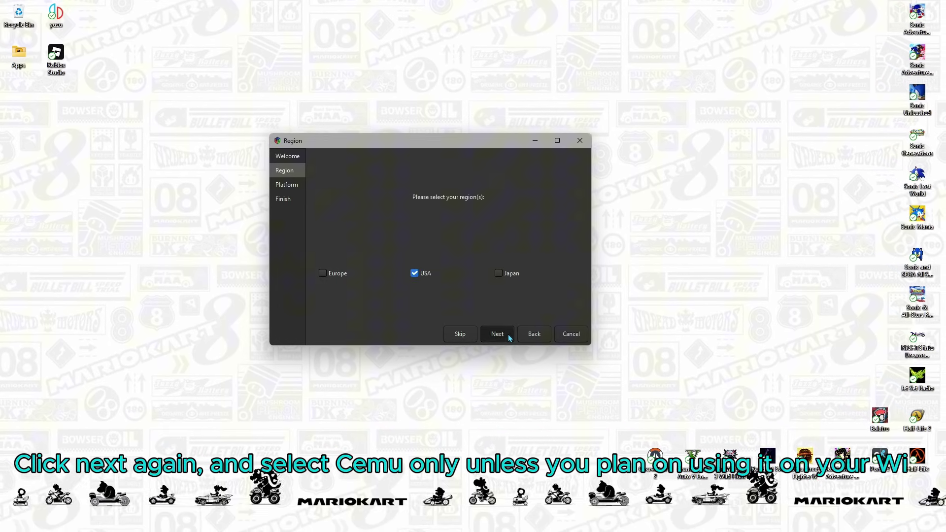
left_click(498, 335)
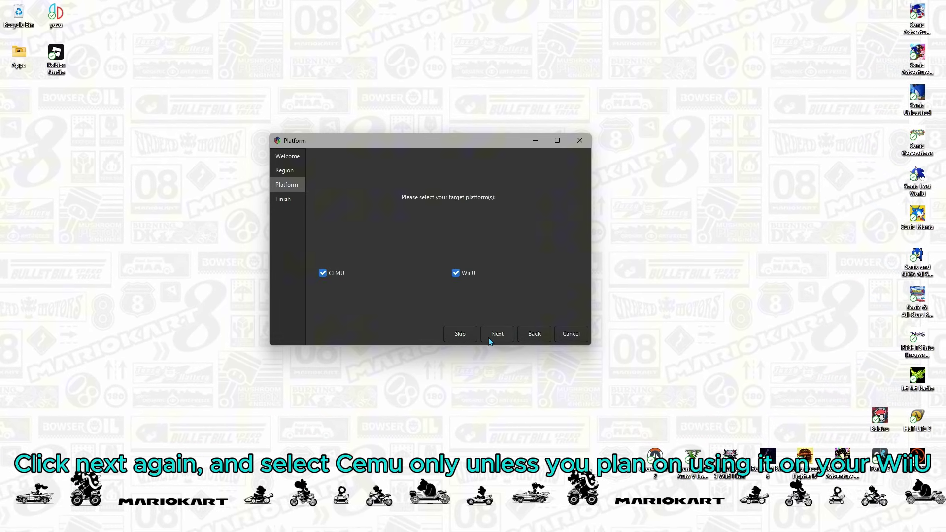
left_click(456, 273)
left_click(467, 274)
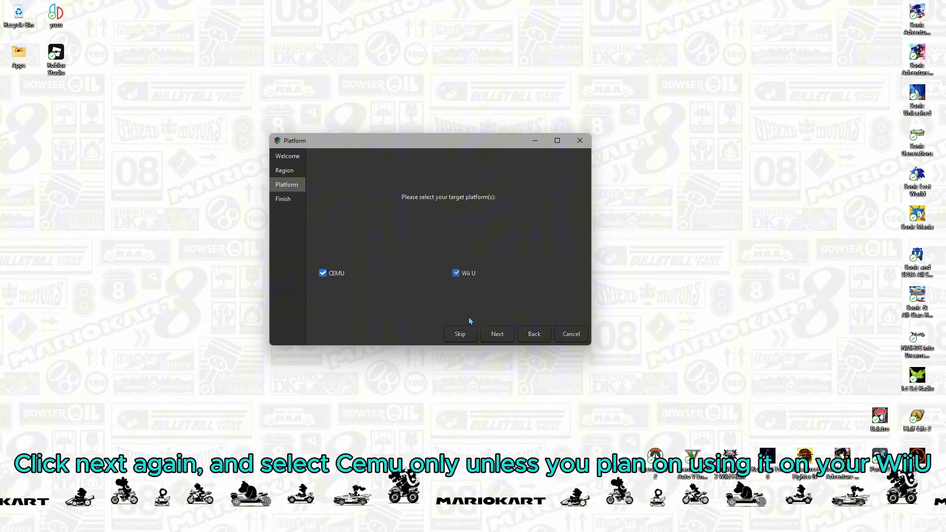
left_click(498, 334)
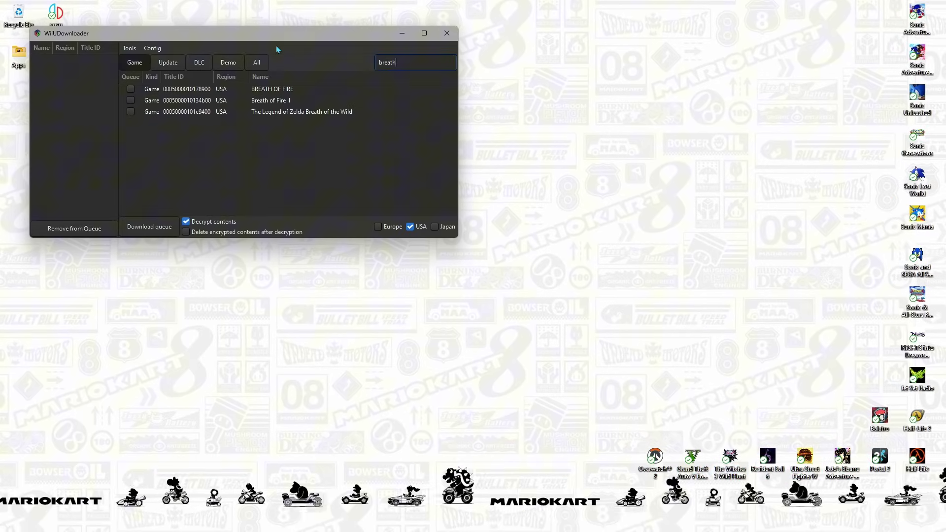
Queue Breath of the Wild's game and update, downloading them into the games folder under cemu-2.6-windows-x64.
left_click(131, 111)
left_click(168, 62)
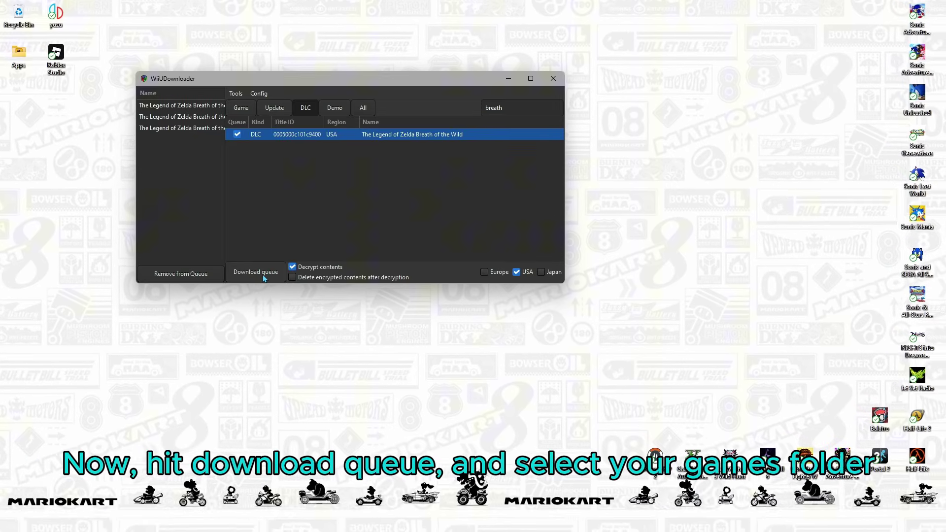
left_click(266, 273)
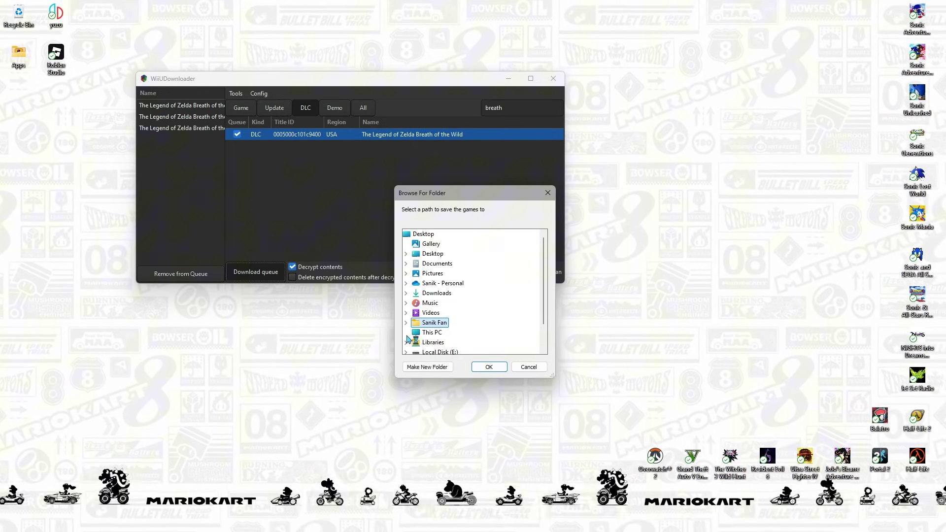
left_click(406, 332)
left_click(416, 342)
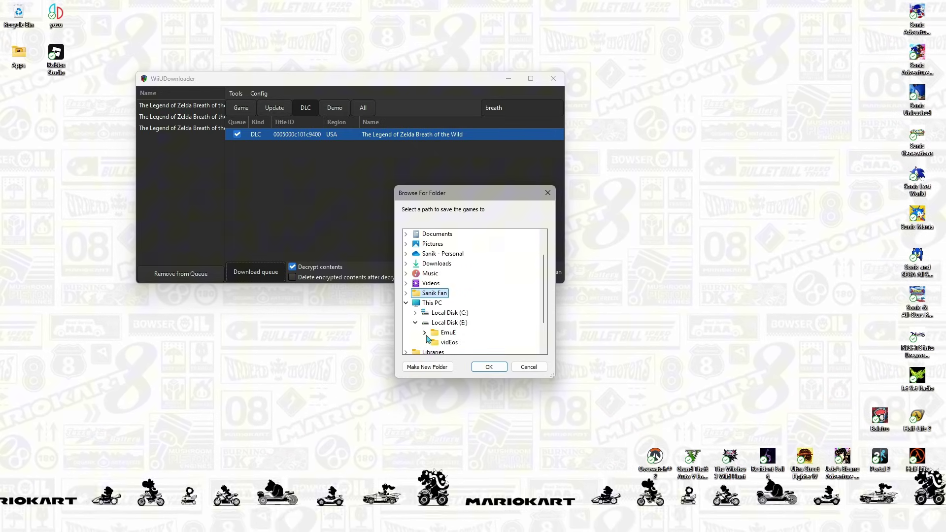
left_click(425, 333)
left_click(433, 304)
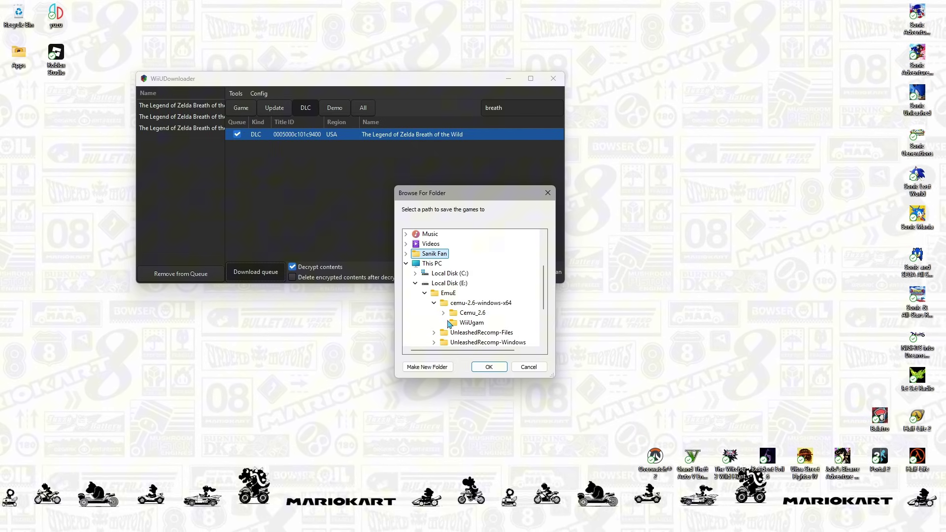
left_click(451, 324)
left_click(489, 367)
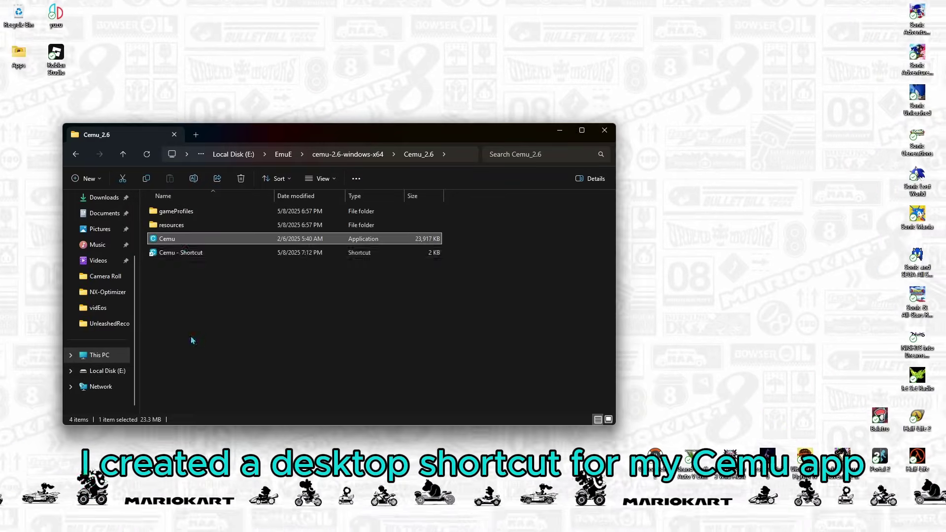
Launch Cemu from its new desktop shortcut.
right_click(206, 57)
key("Escape")
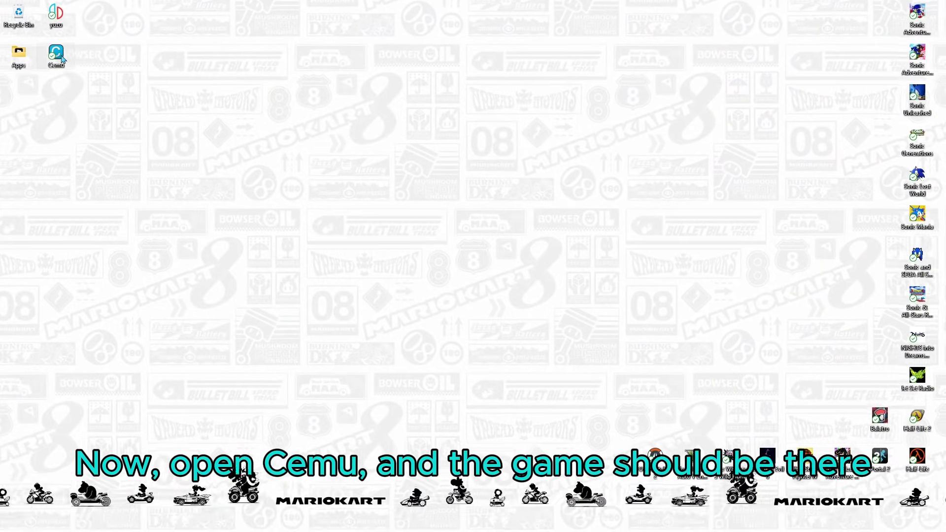
double_click(62, 58)
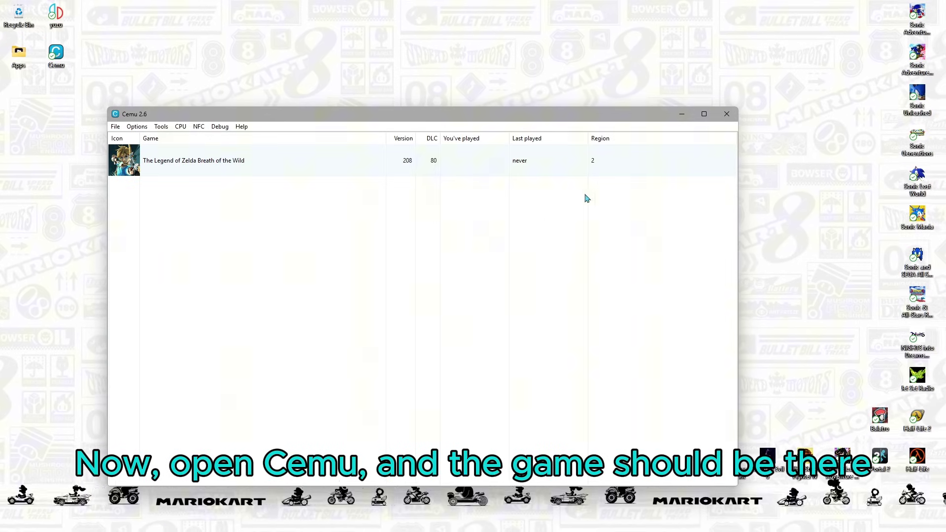
Enable Breath of the Wild's Enhancements pack with Serfrost's Preset (Recommended) clarity.
right_click(168, 162)
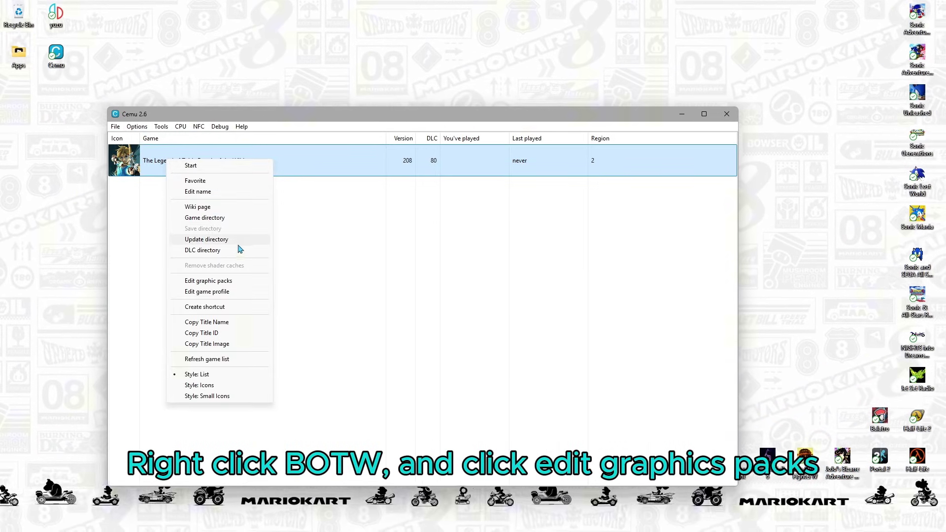
left_click(208, 281)
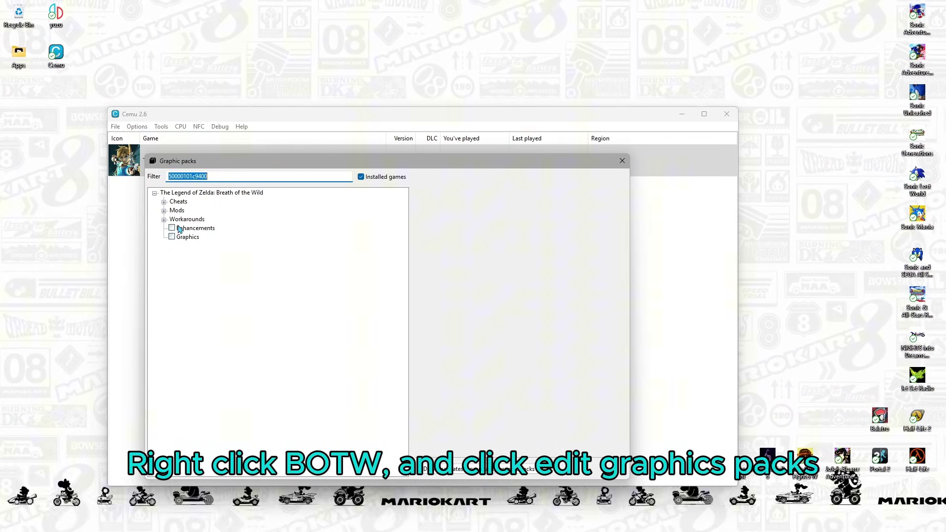
left_click(185, 228)
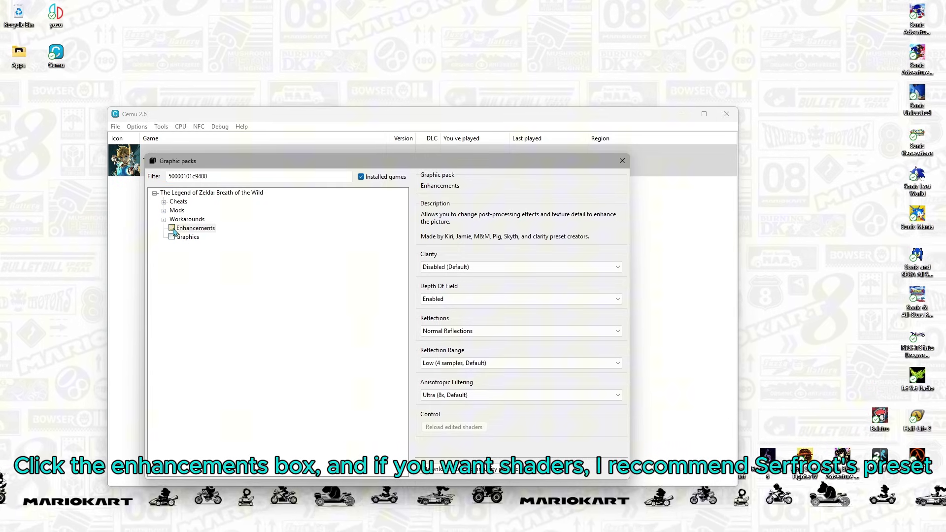
left_click(463, 268)
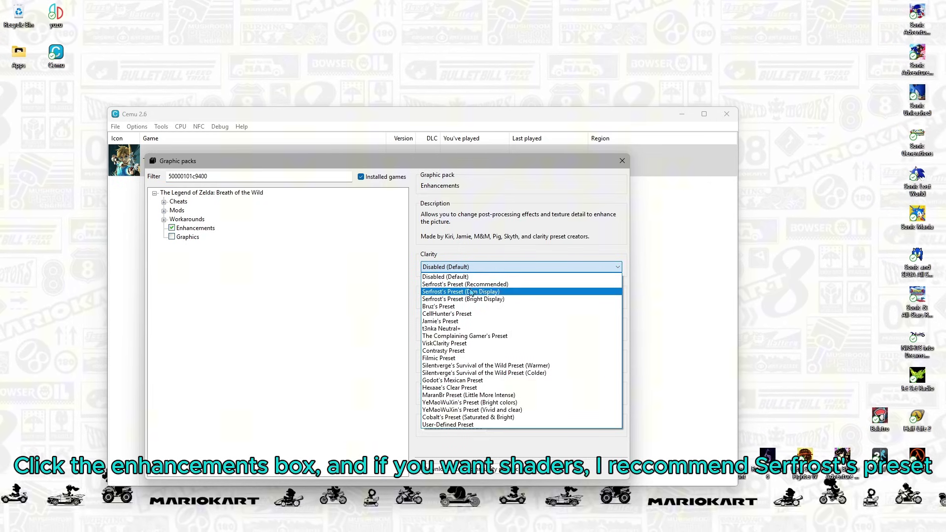
left_click(469, 285)
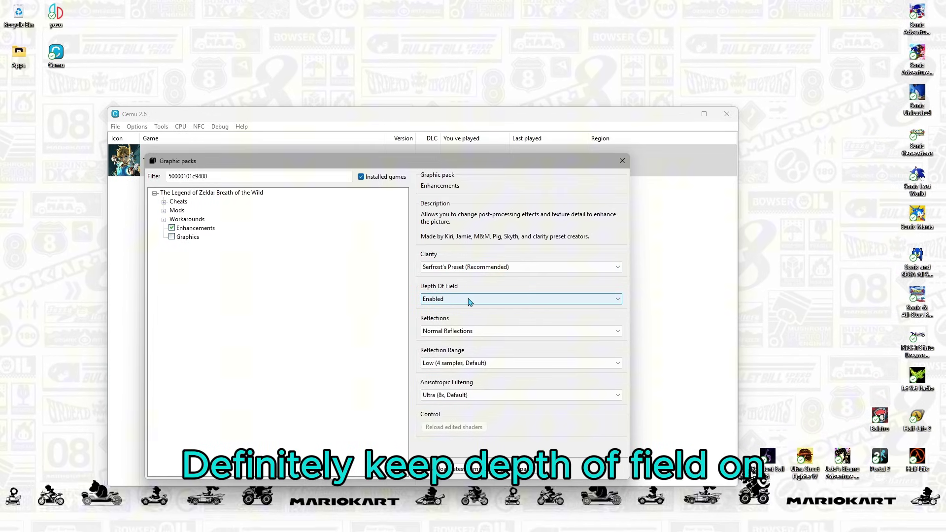
Keep depth of field, use Enhanced Reflections, Extra High (32 samples) range and Extreme (16x) filtering.
left_click(469, 302)
left_click(471, 316)
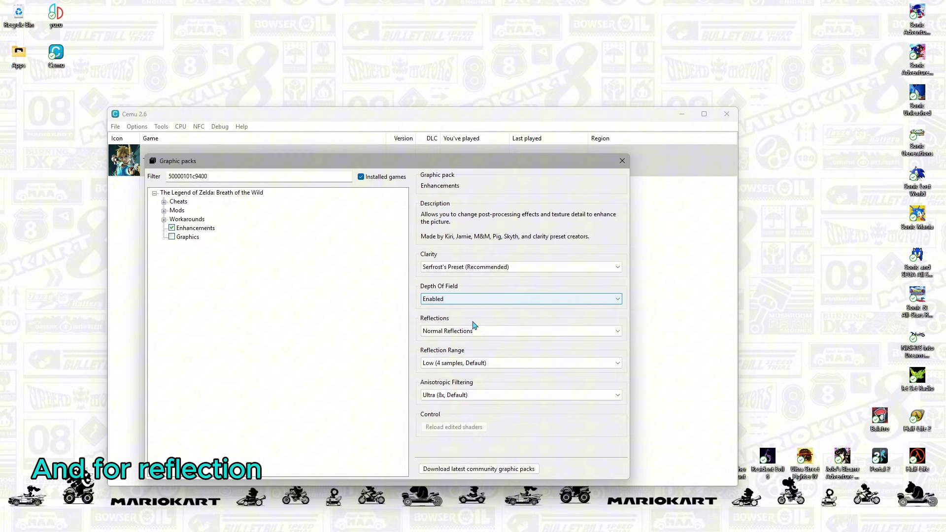
left_click(475, 331)
left_click(473, 348)
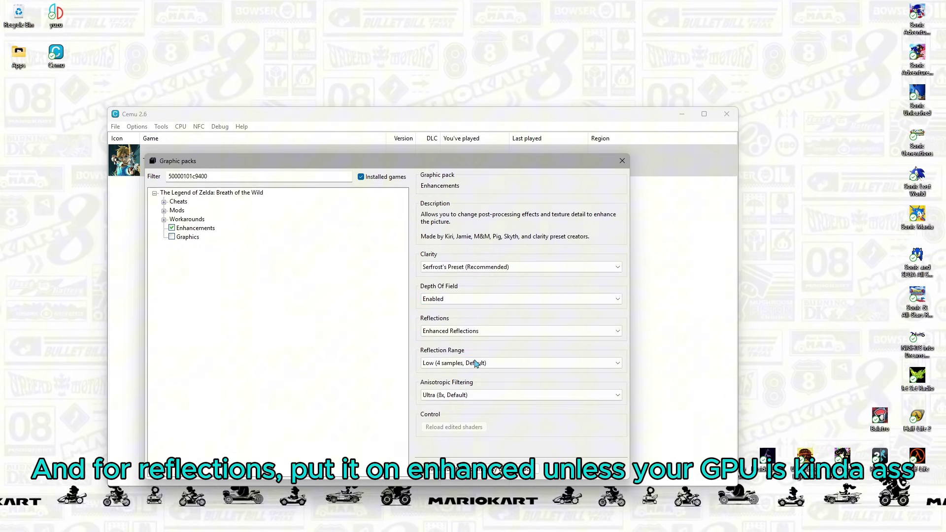
left_click(481, 363)
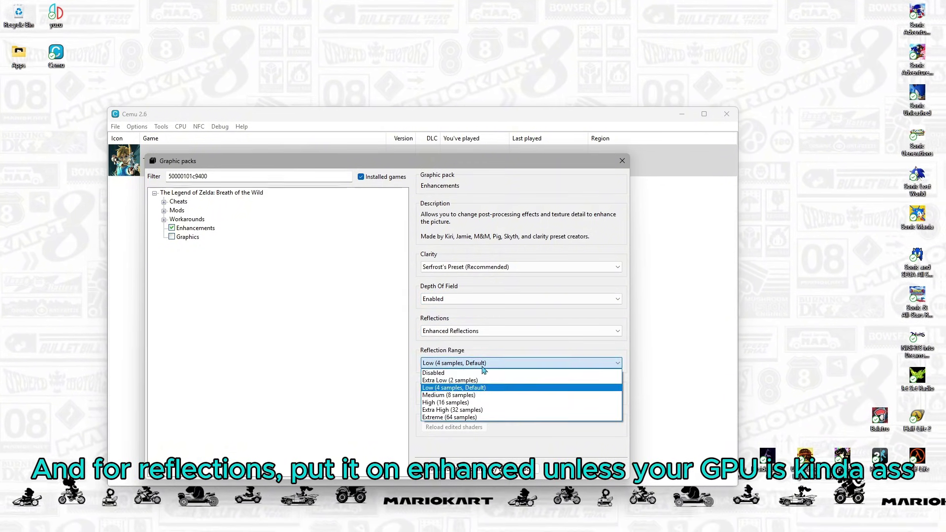
left_click(477, 403)
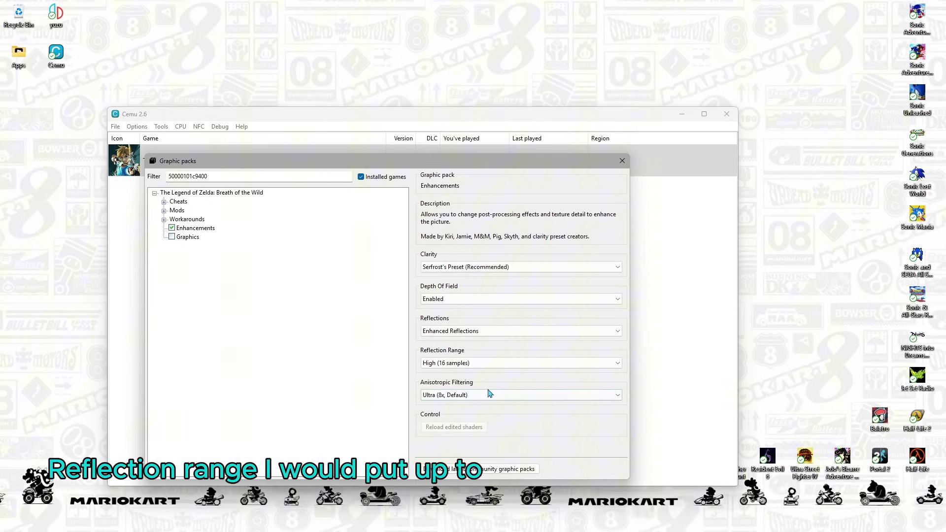
left_click(482, 363)
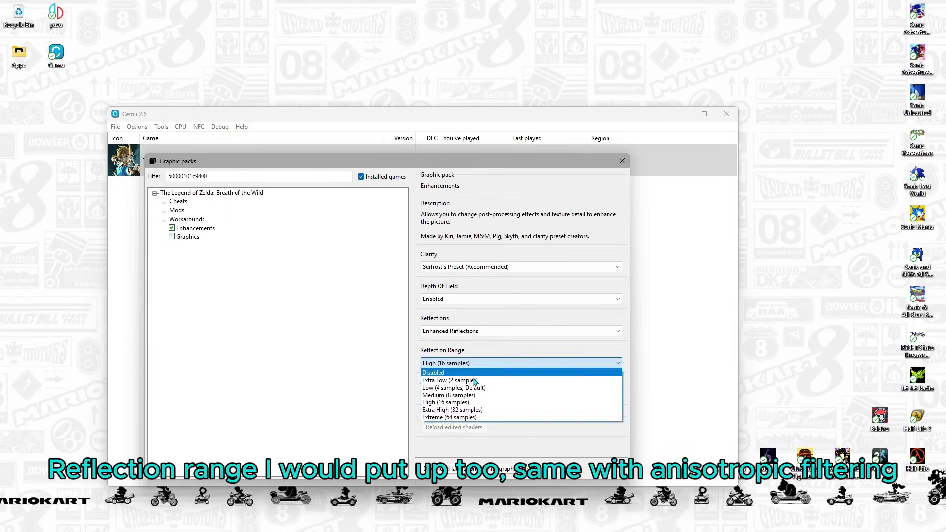
left_click(462, 411)
left_click(477, 395)
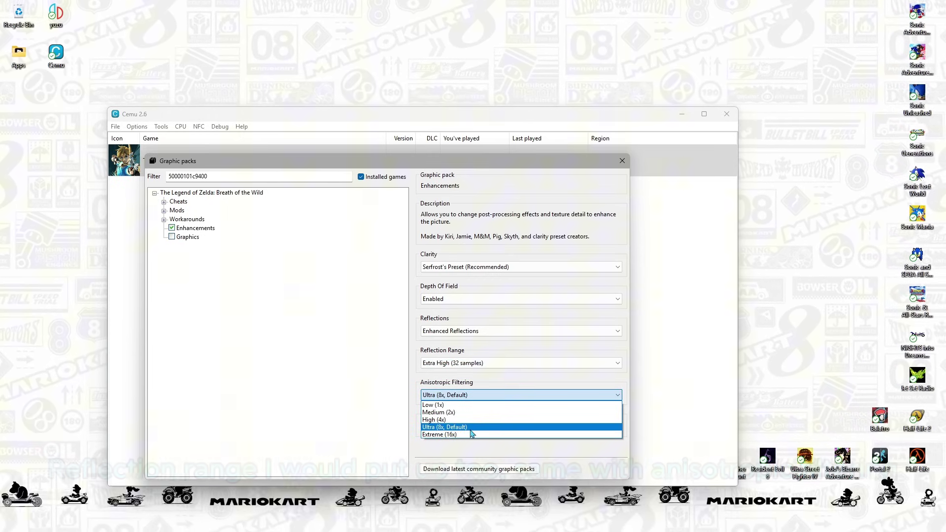
left_click(471, 435)
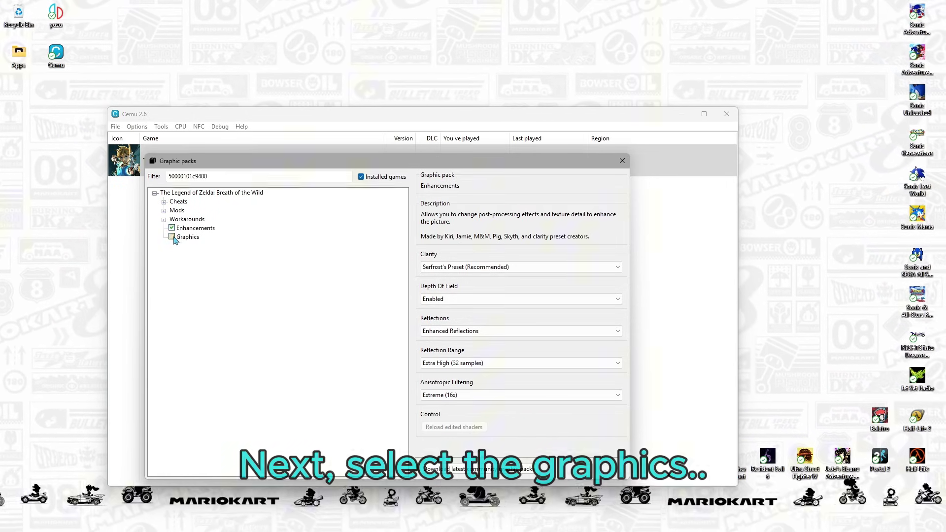
Enable Graphics at 1920x1080, Normal FXAA, Ultra (300%) shadows and Very High shadow draw distance.
left_click(181, 237)
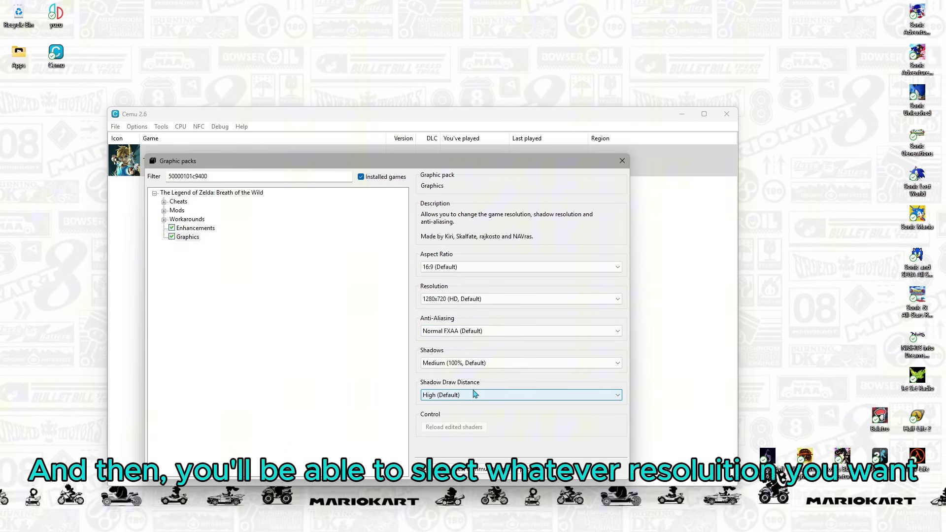
left_click(456, 301)
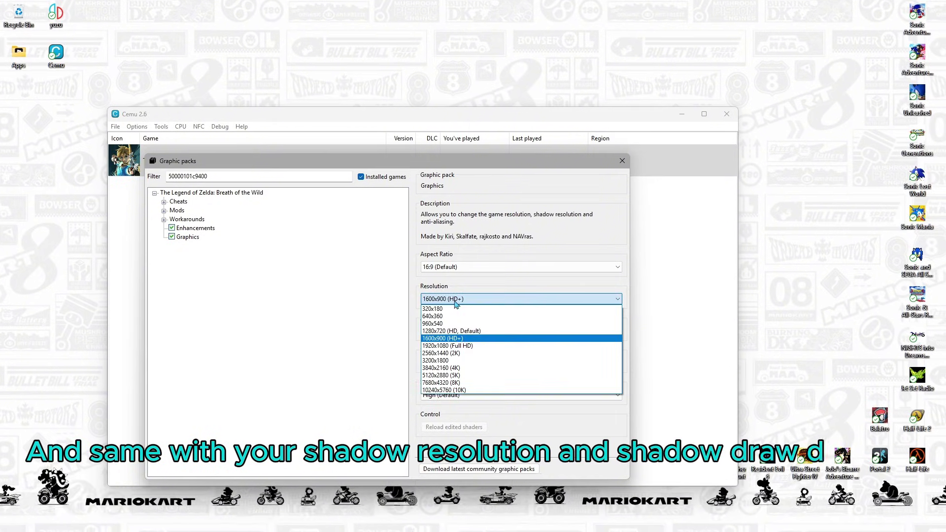
left_click(459, 346)
left_click(462, 331)
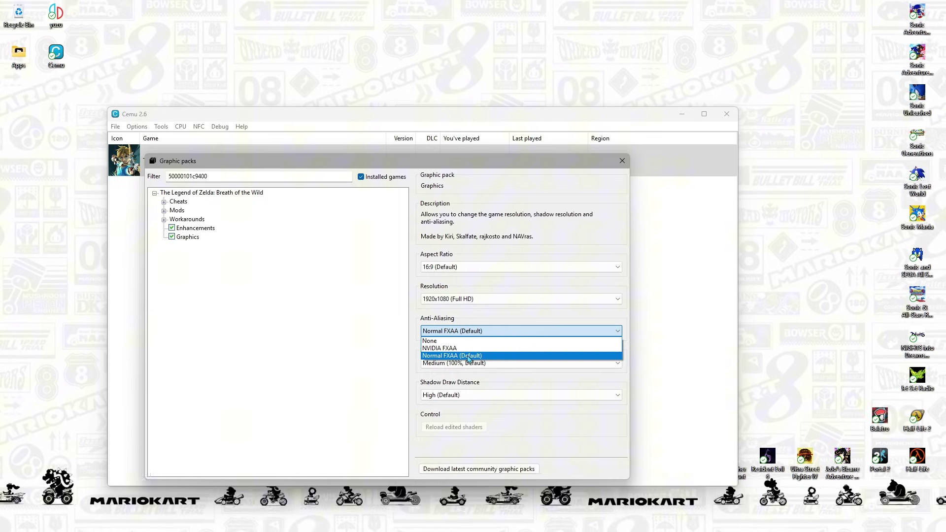
left_click(468, 356)
left_click(466, 363)
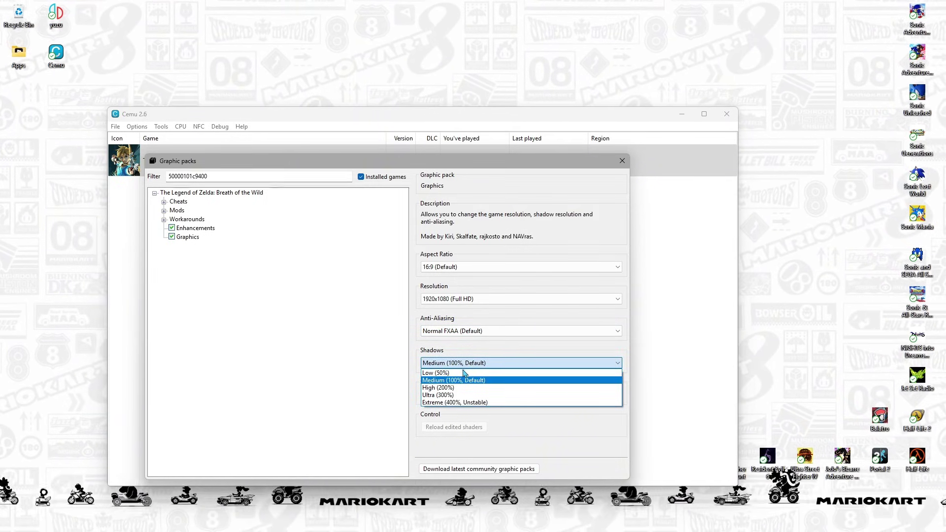
left_click(472, 396)
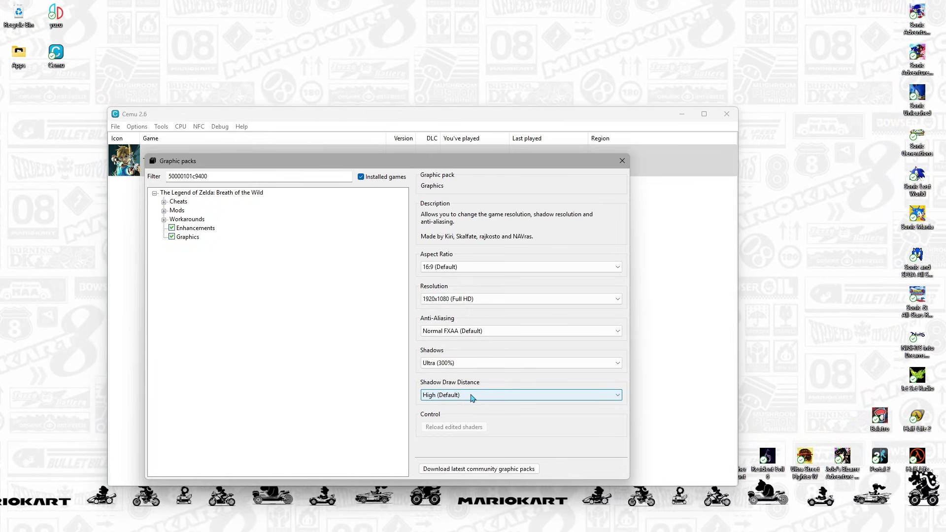
left_click(475, 397)
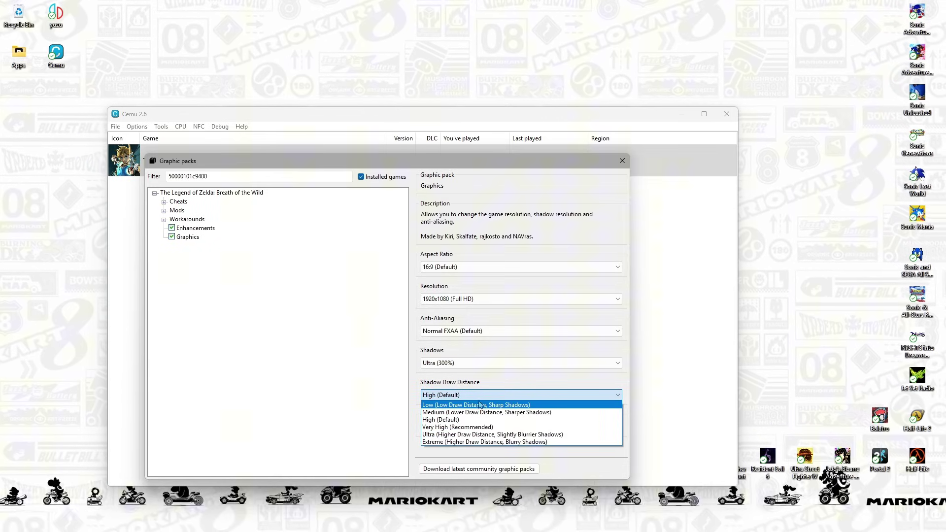
left_click(472, 428)
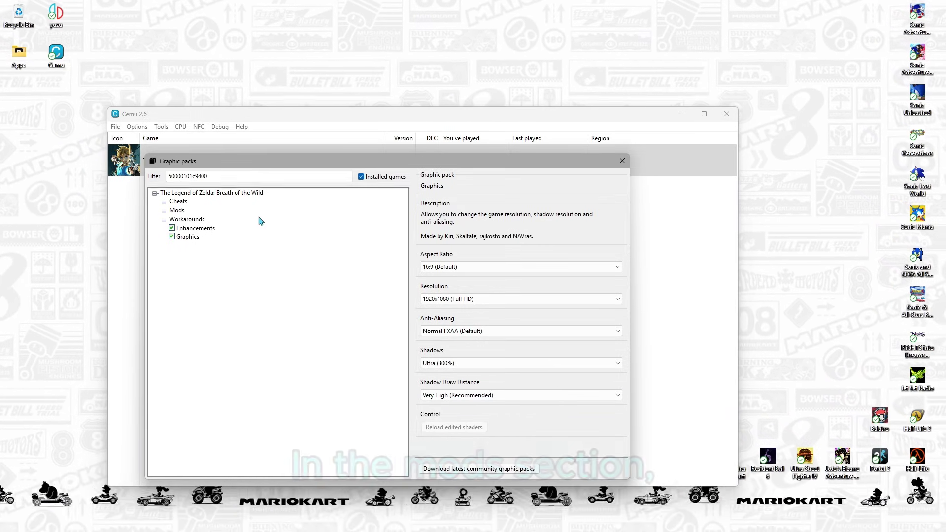
Enable the Camera Sensitivity mod at 1.4x camera, 1.15x movement and 1x vertical sensitivity.
left_click(164, 210)
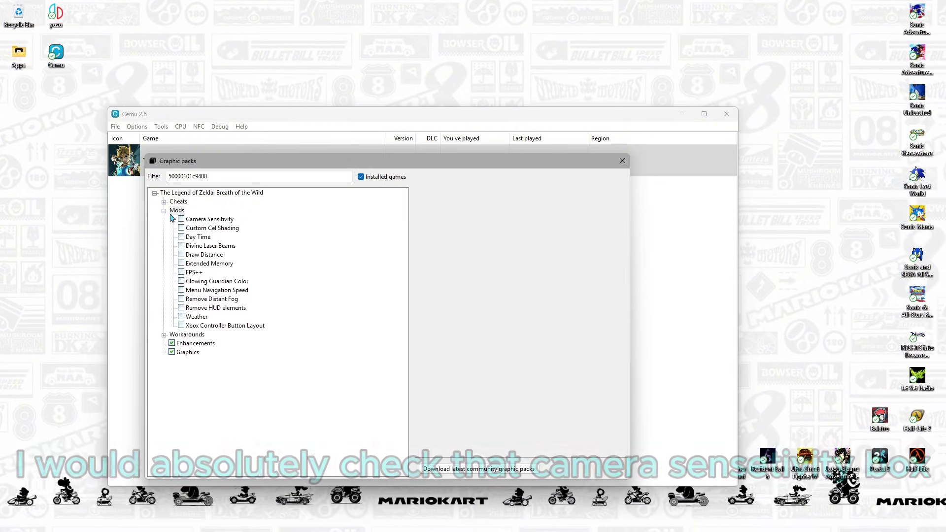
left_click(210, 220)
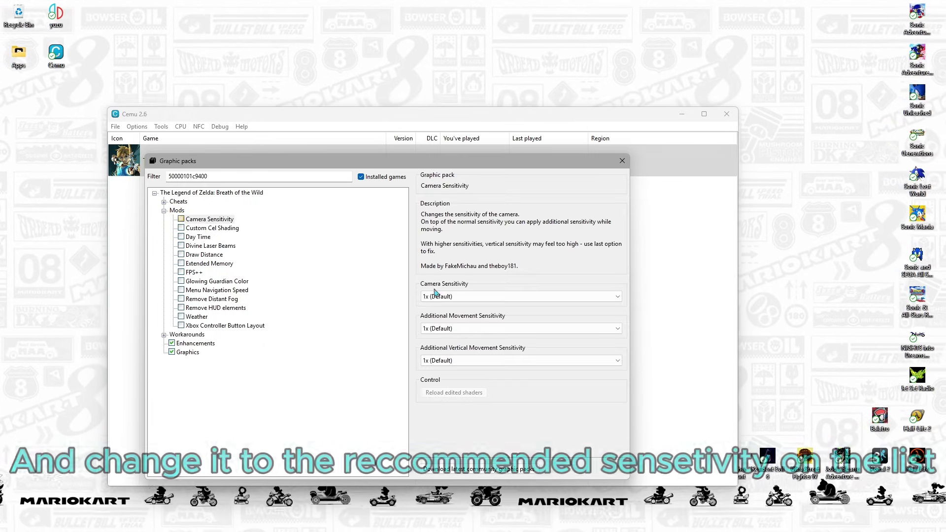
left_click(446, 296)
left_click(449, 351)
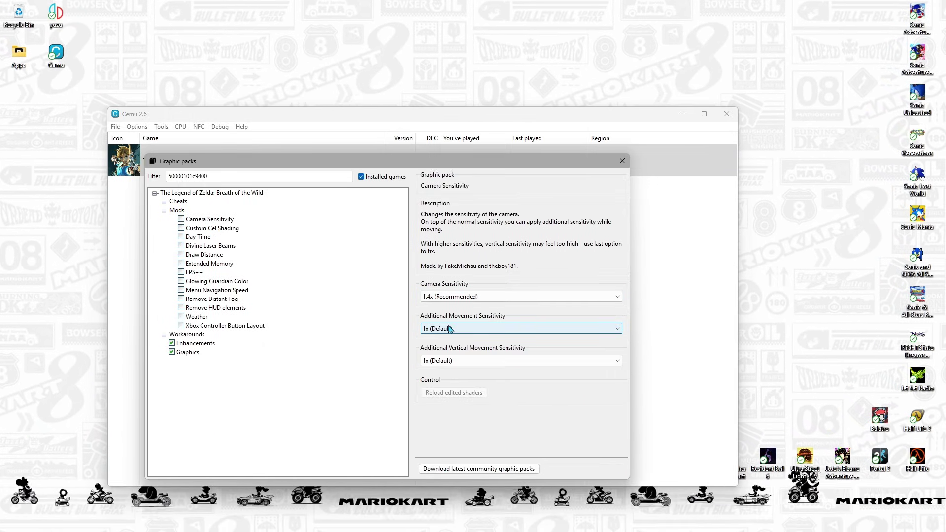
left_click(449, 329)
left_click(454, 375)
left_click(454, 361)
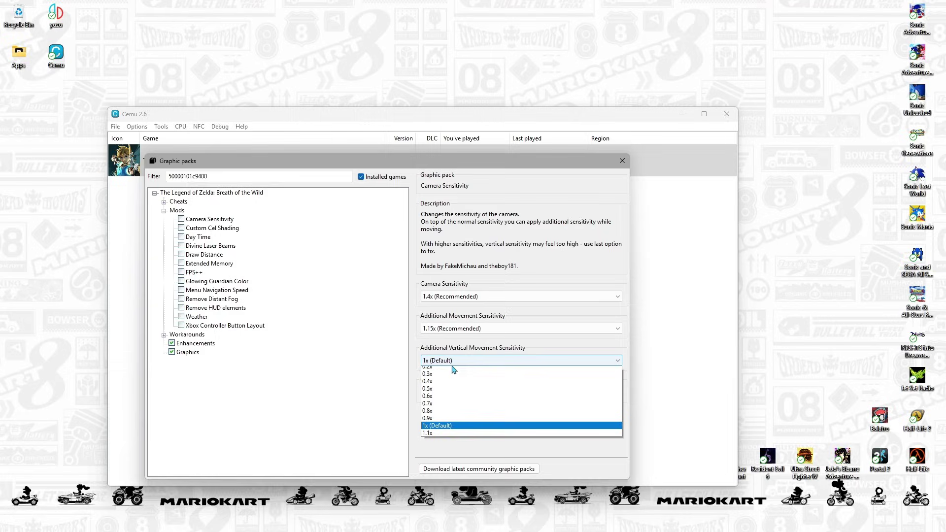
left_click(439, 430)
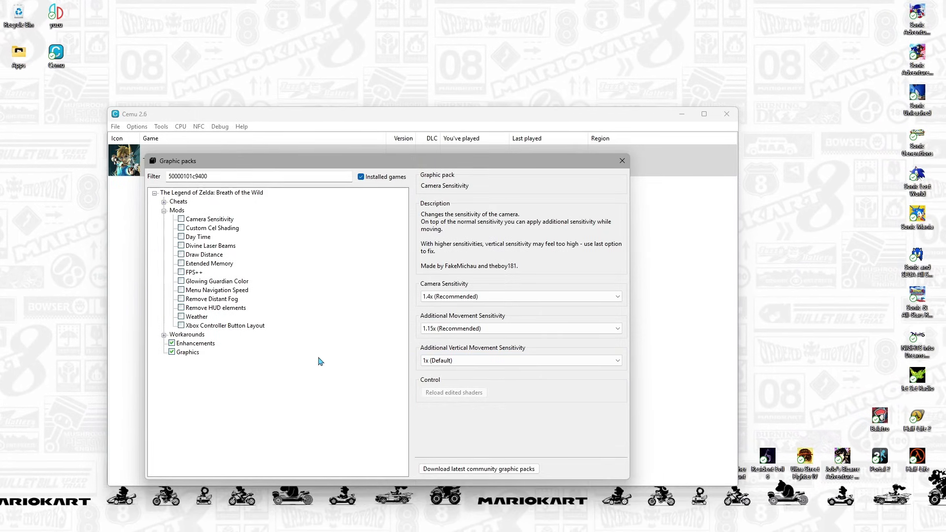
left_click(181, 220)
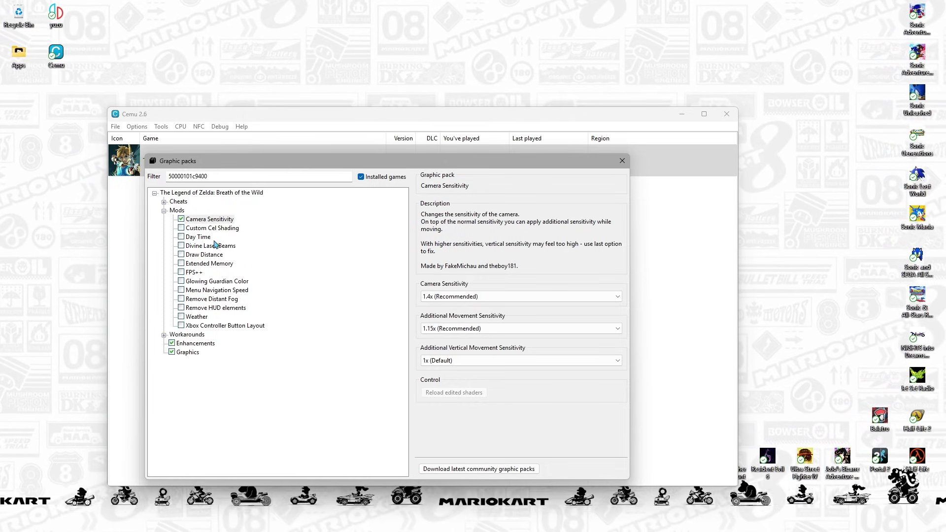
Set Draw Distance NPC/enemy and terrain to High (1.25x) and trees to High.
left_click(204, 254)
left_click(459, 281)
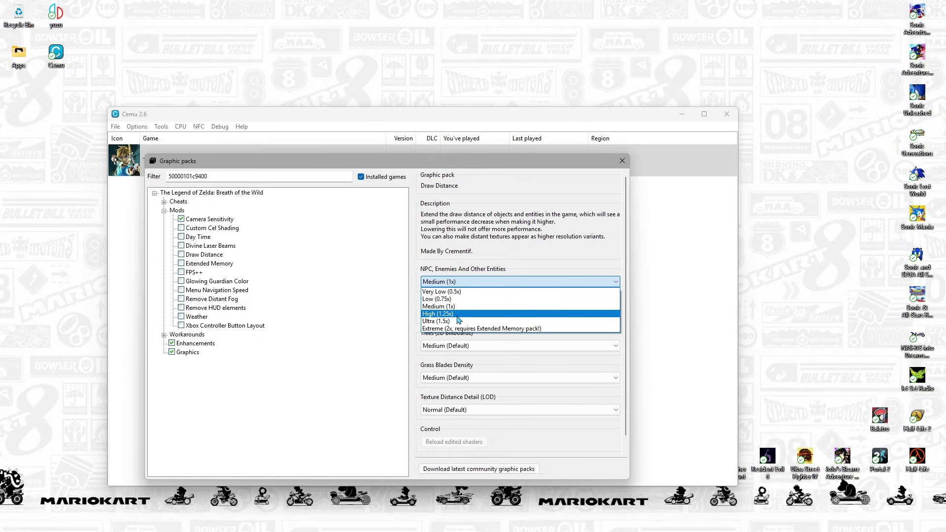
left_click(457, 316)
left_click(458, 315)
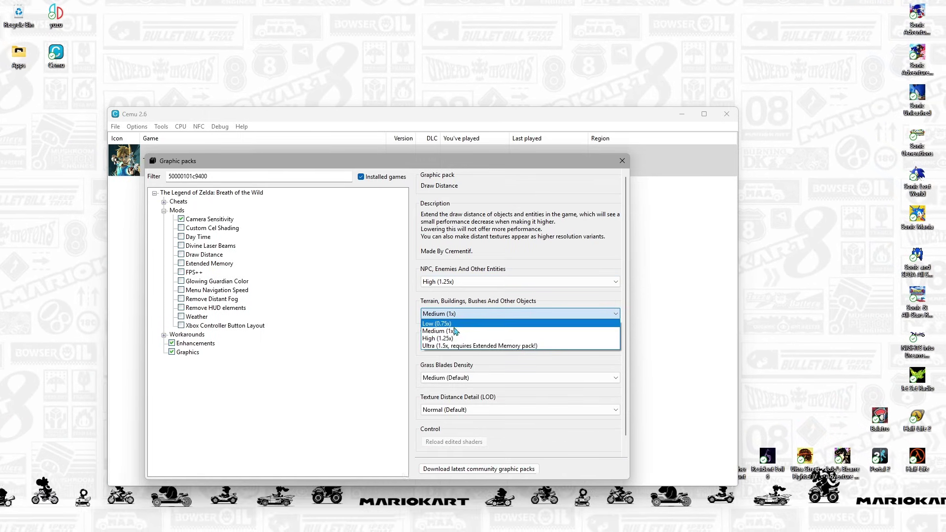
left_click(444, 331)
left_click(466, 346)
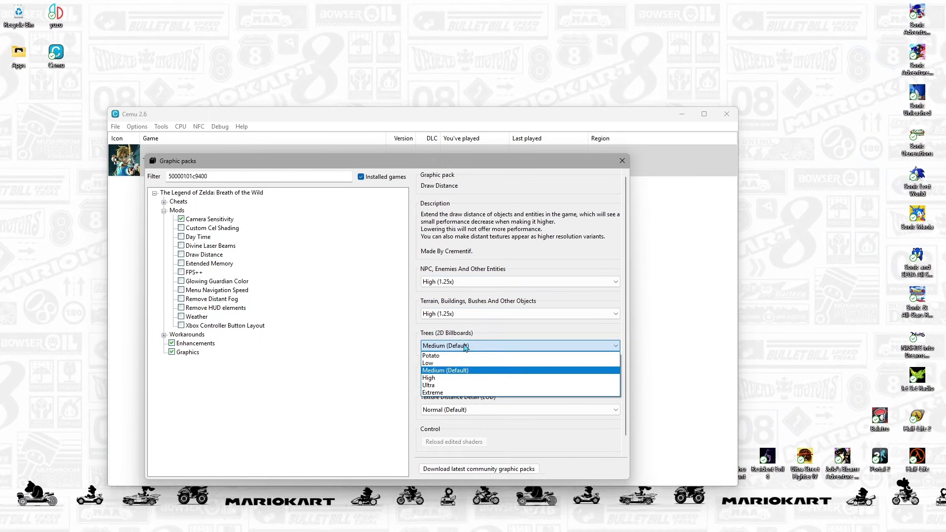
left_click(463, 377)
Set grass density to High and texture detail to Much higher(-3), then enable Draw Distance.
left_click(464, 378)
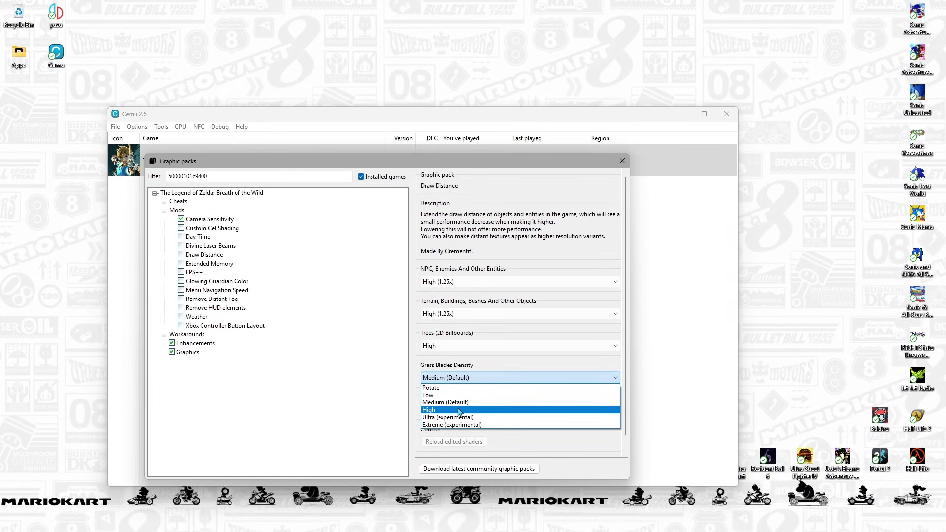
left_click(463, 410)
left_click(464, 410)
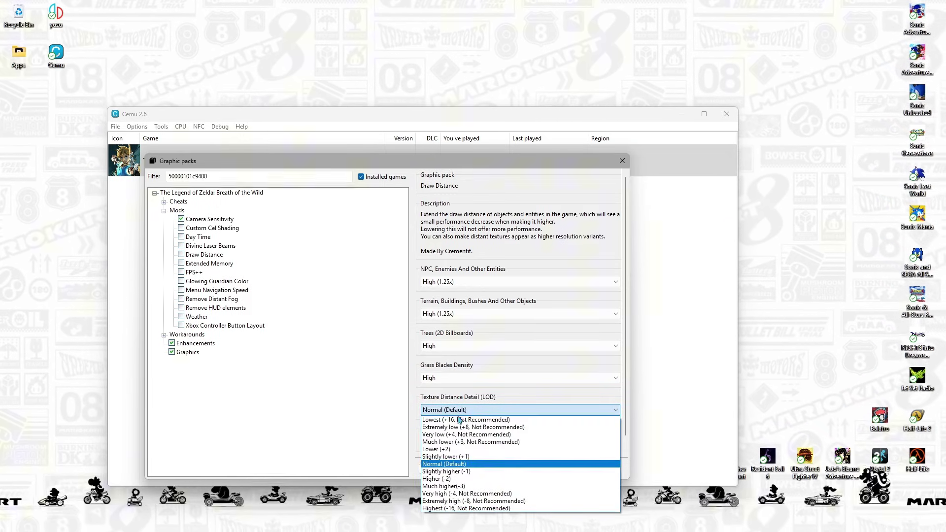
left_click(467, 488)
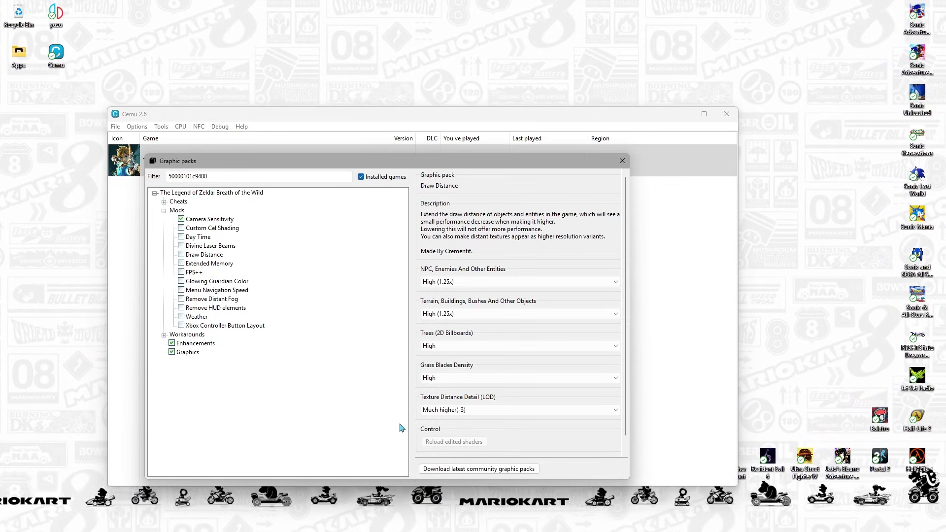
scroll(441, 437, "down", 1)
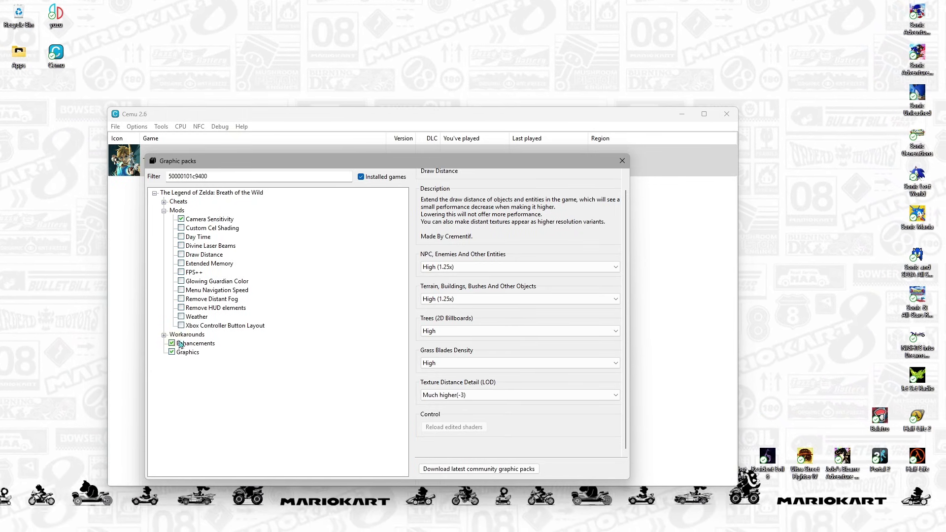
left_click(181, 254)
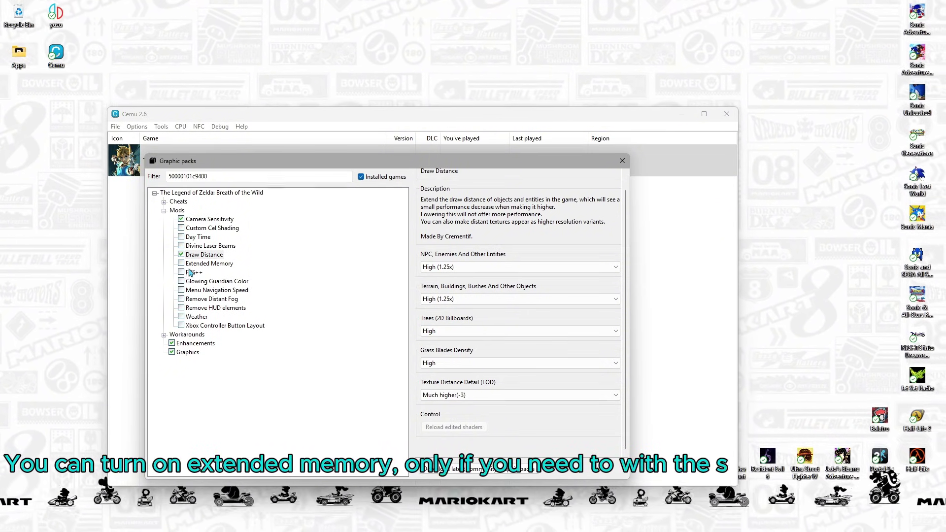
Enable Extended Memory and FPS++ with the FPS limit at 120FPS Limit.
left_click(190, 265)
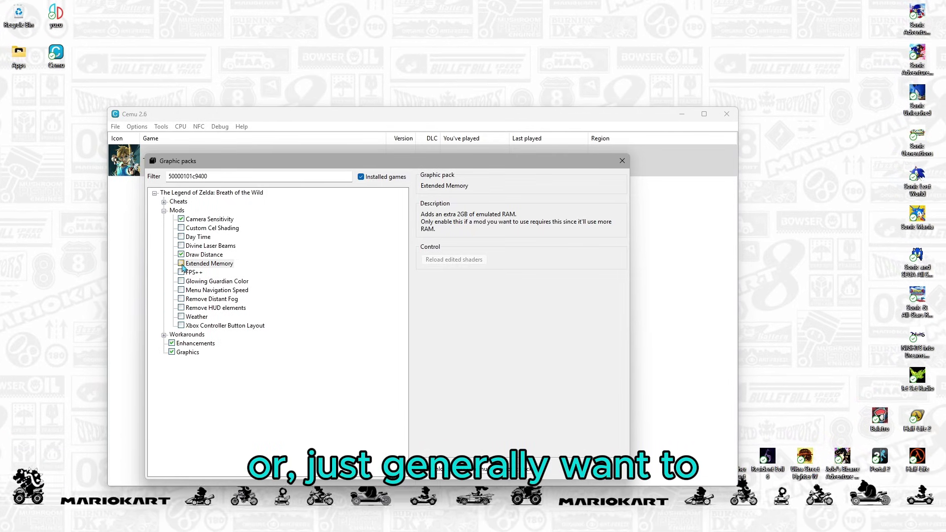
left_click(194, 273)
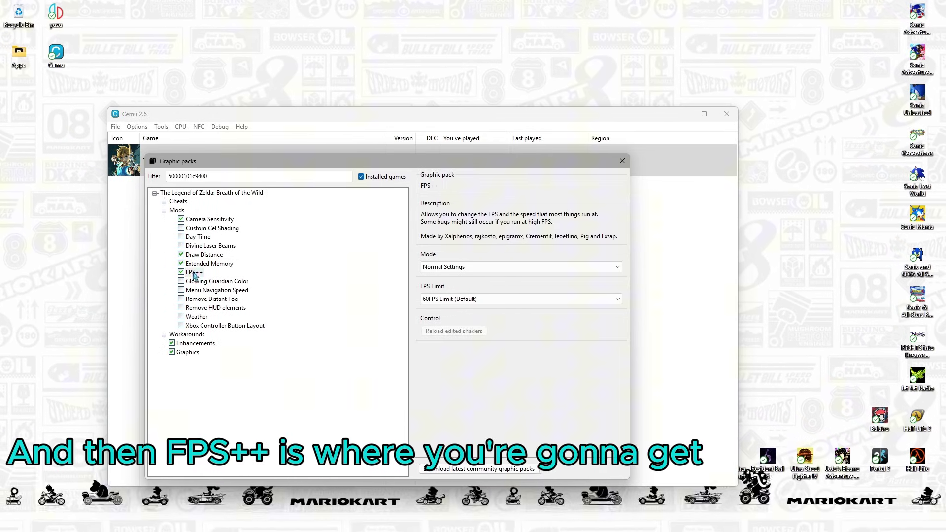
left_click(553, 299)
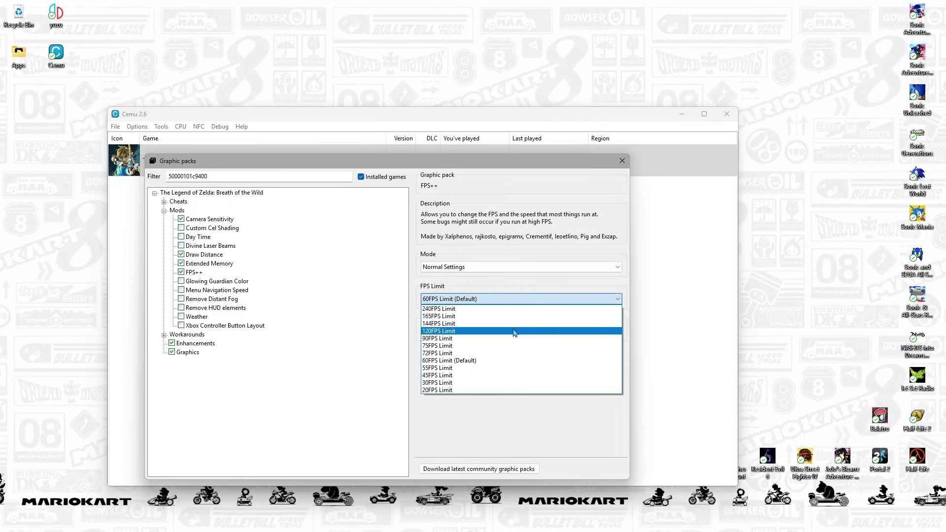
left_click(514, 331)
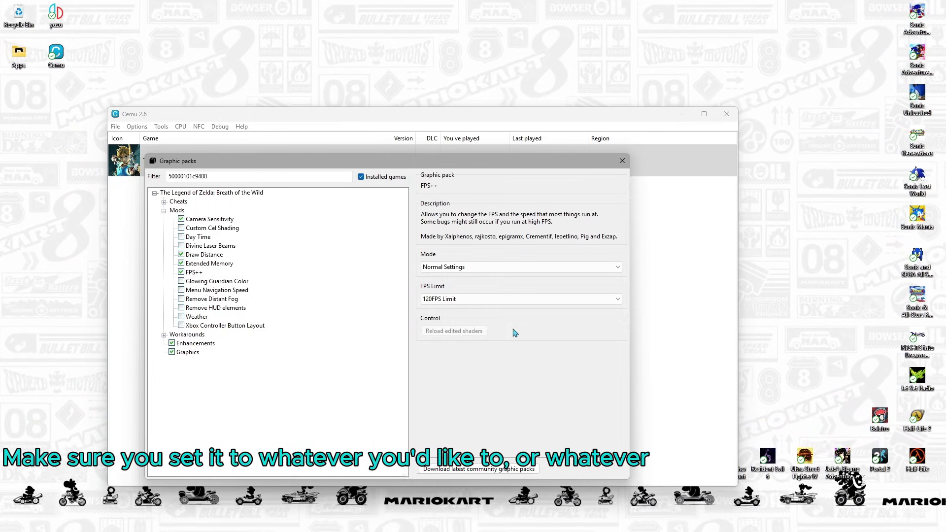
Switch FPS++ mode to Advanced Settings, leaving the other FPS++ options unchanged.
left_click(460, 268)
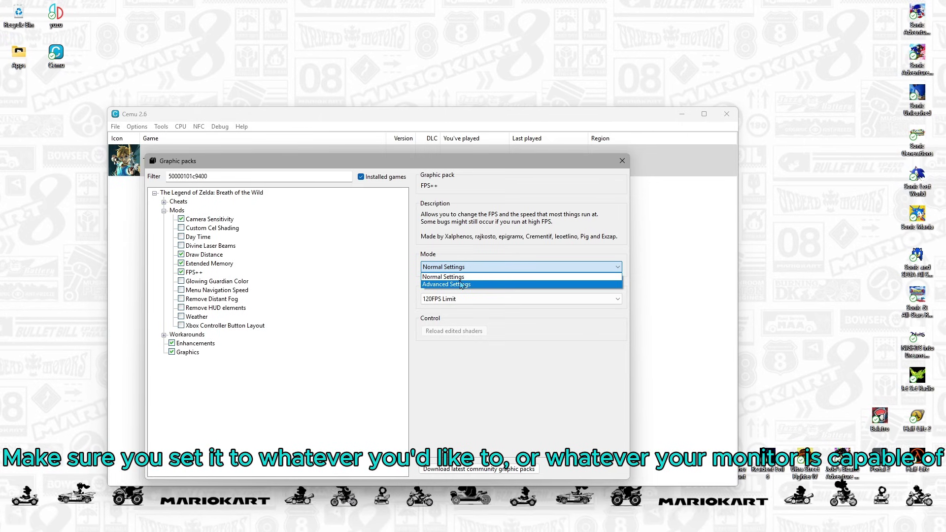
left_click(461, 285)
left_click(492, 299)
key("Escape")
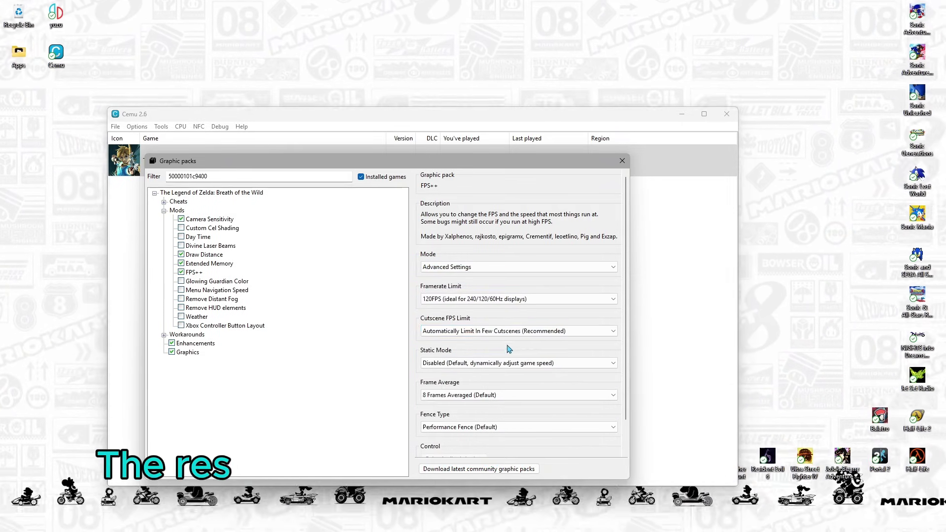
left_click(509, 331)
left_click(493, 364)
left_click(493, 395)
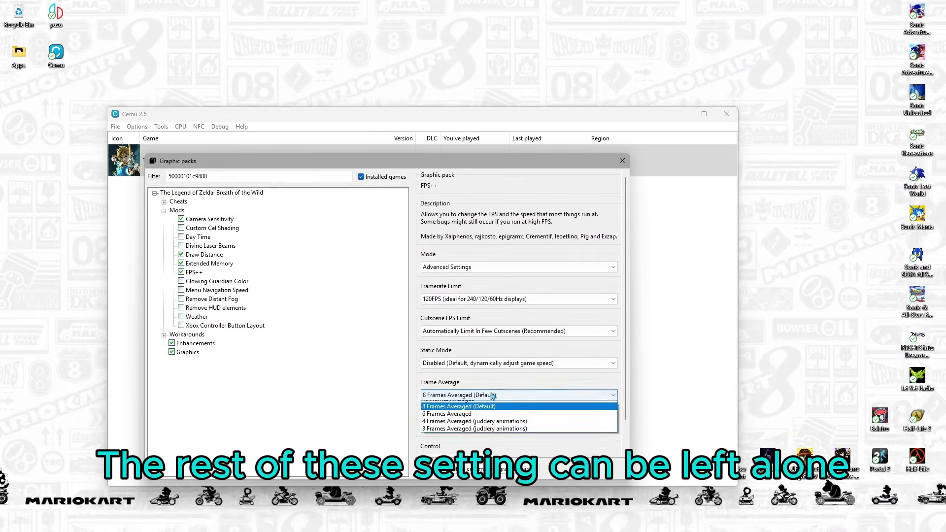
left_click(493, 396)
scroll(534, 446, "down", 1)
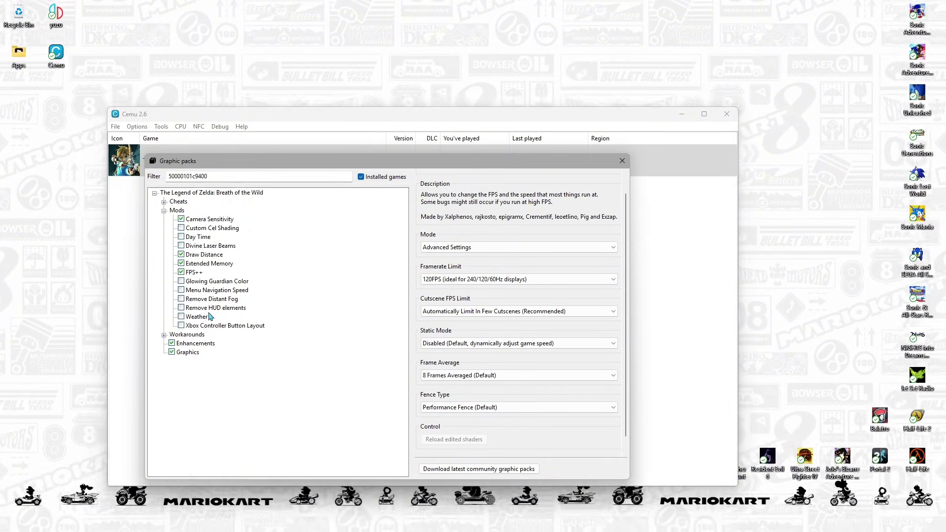
Enable only the 9999 Map Stamps Limit cheat under Cheats, collapsing Mods and Cheats.
left_click(164, 211)
left_click(165, 201)
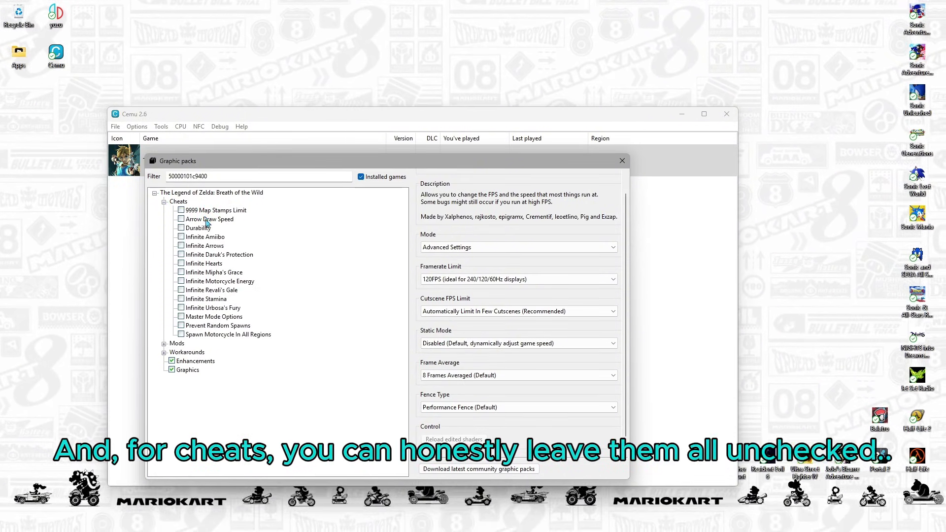
left_click(181, 210)
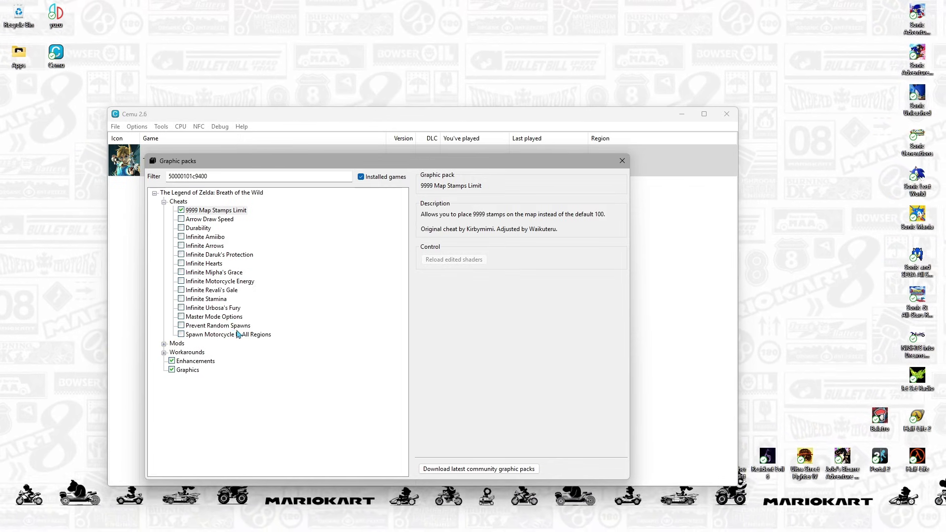
left_click(165, 202)
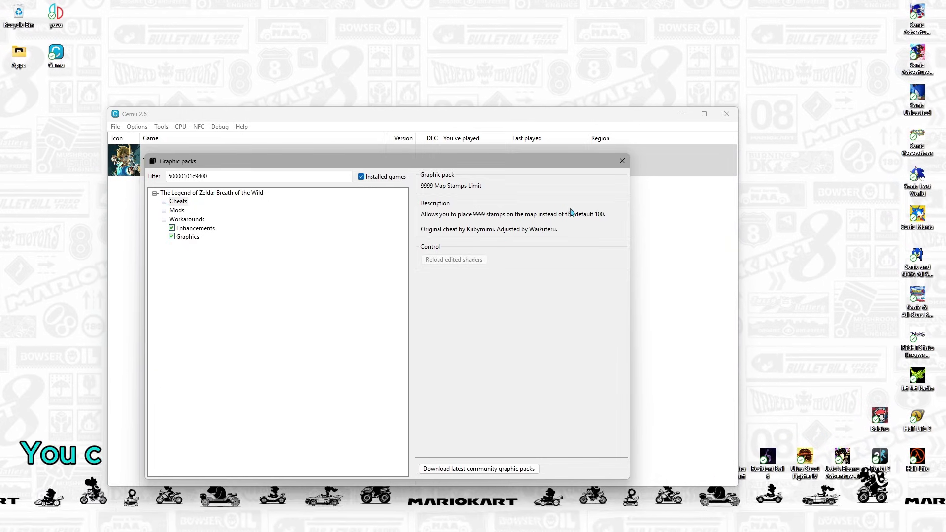
Close the Graphic packs window and launch The Legend of Zelda Breath of the Wild.
left_click(622, 161)
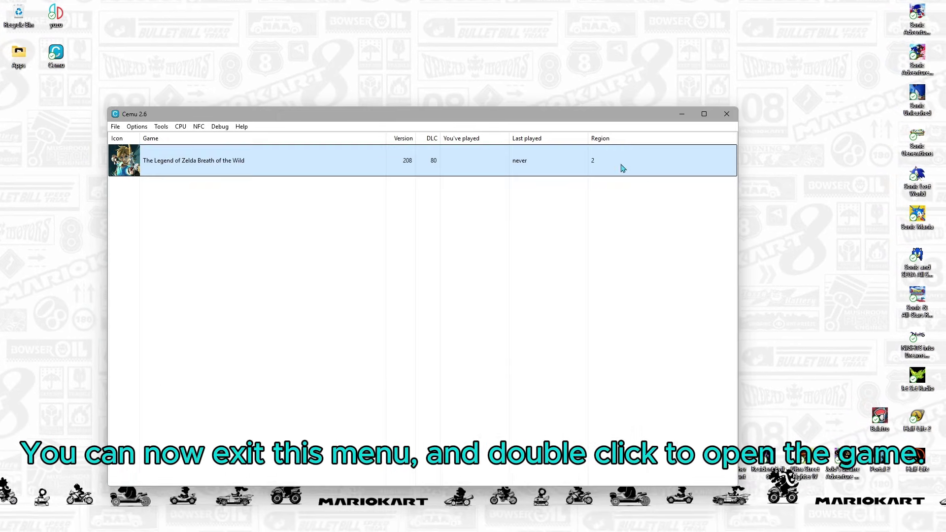
double_click(222, 163)
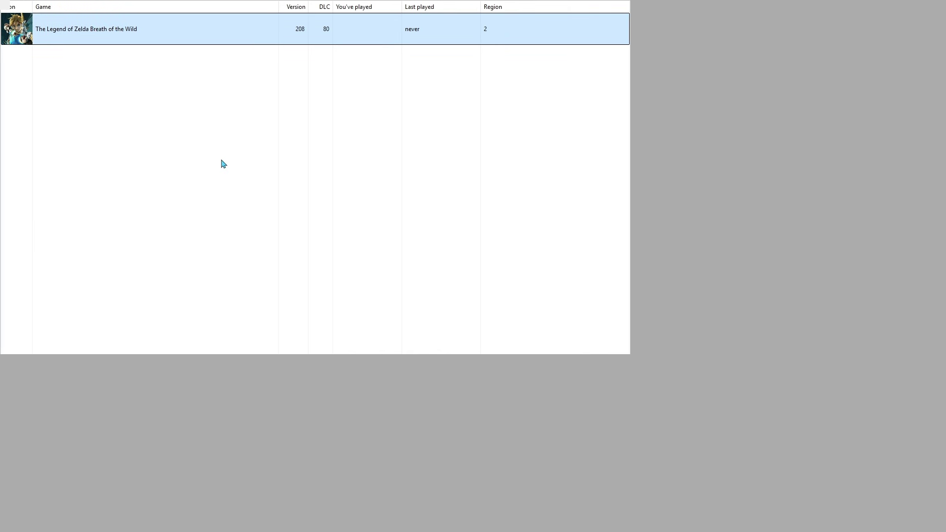